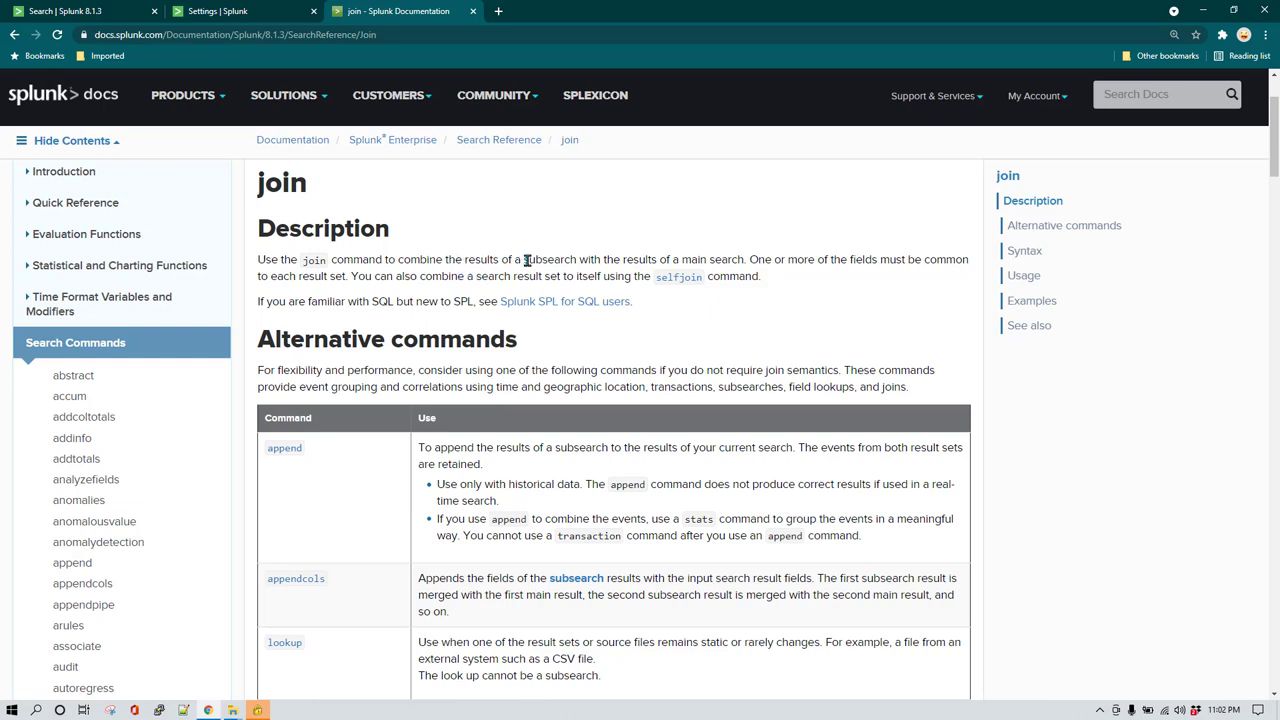
# Review how the join documentation describes subsearch and main search, and inspect the index="main" query on the search page.
pyautogui.moveTo(524, 260); pyautogui.dragTo(737, 262)
pyautogui.click(737, 262)
pyautogui.click(80, 10)
pyautogui.click(234, 205)
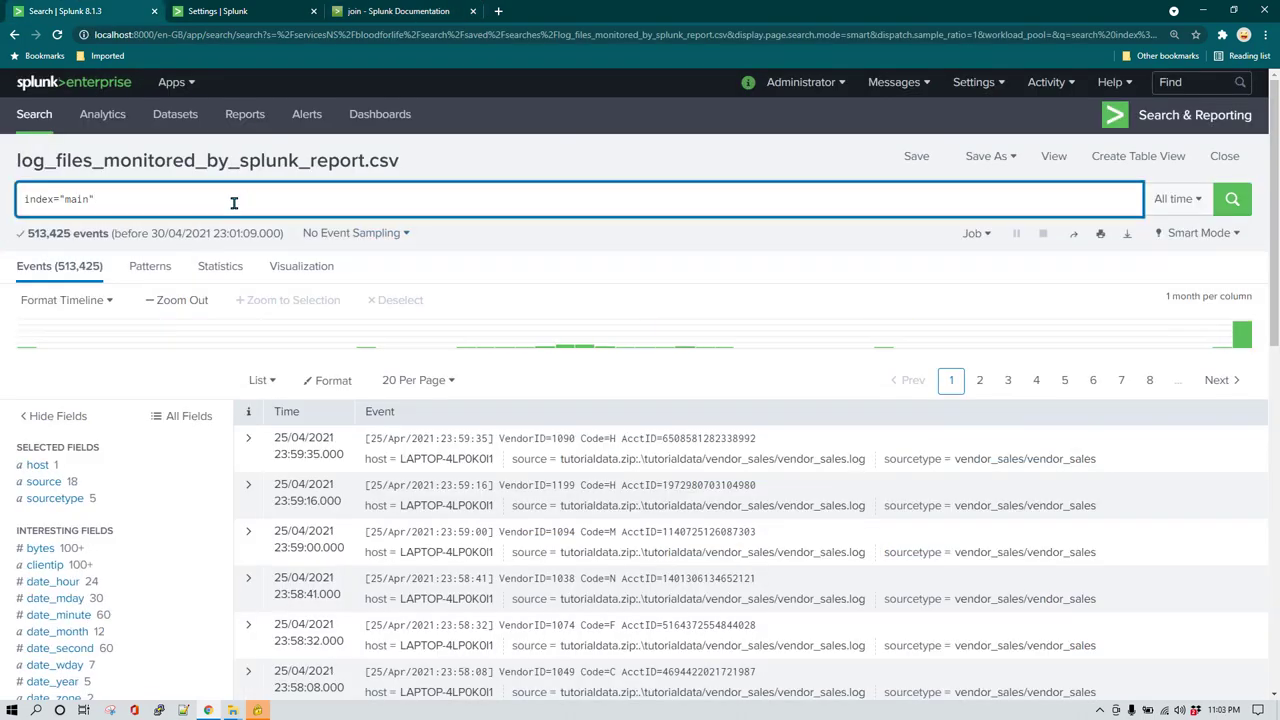
pyautogui.tripleClick(155, 201)
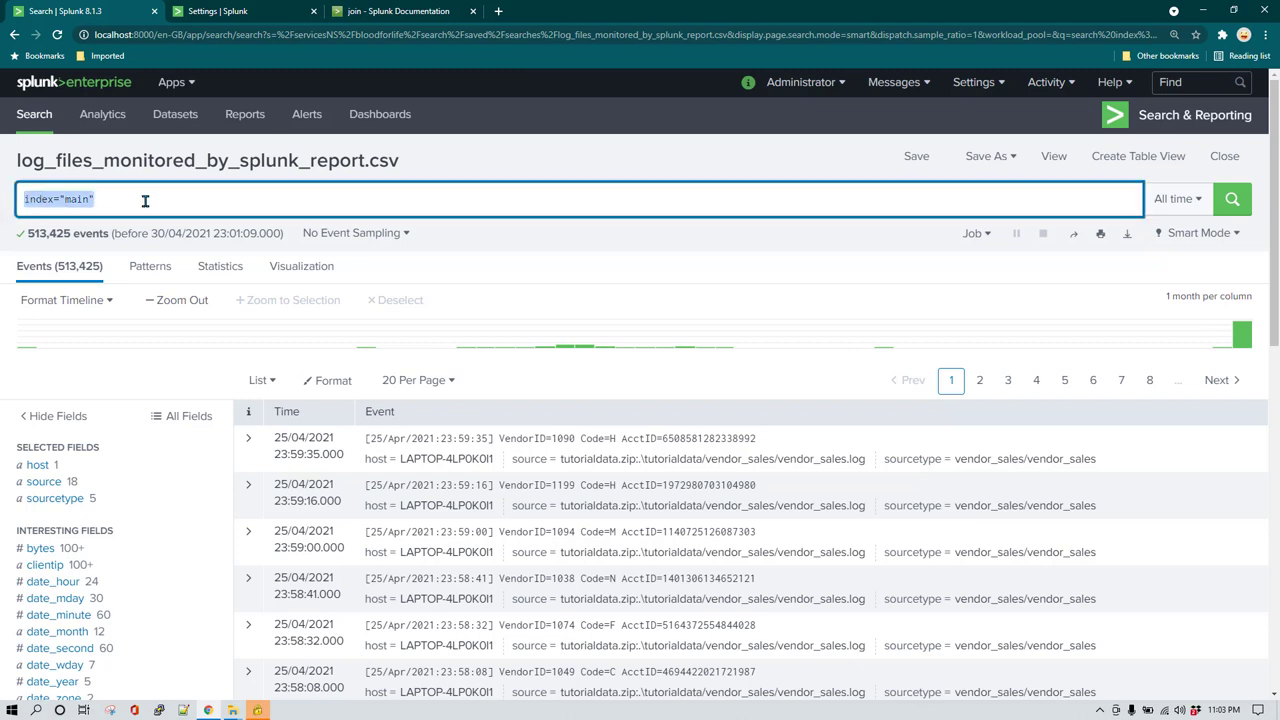
pyautogui.click(141, 200)
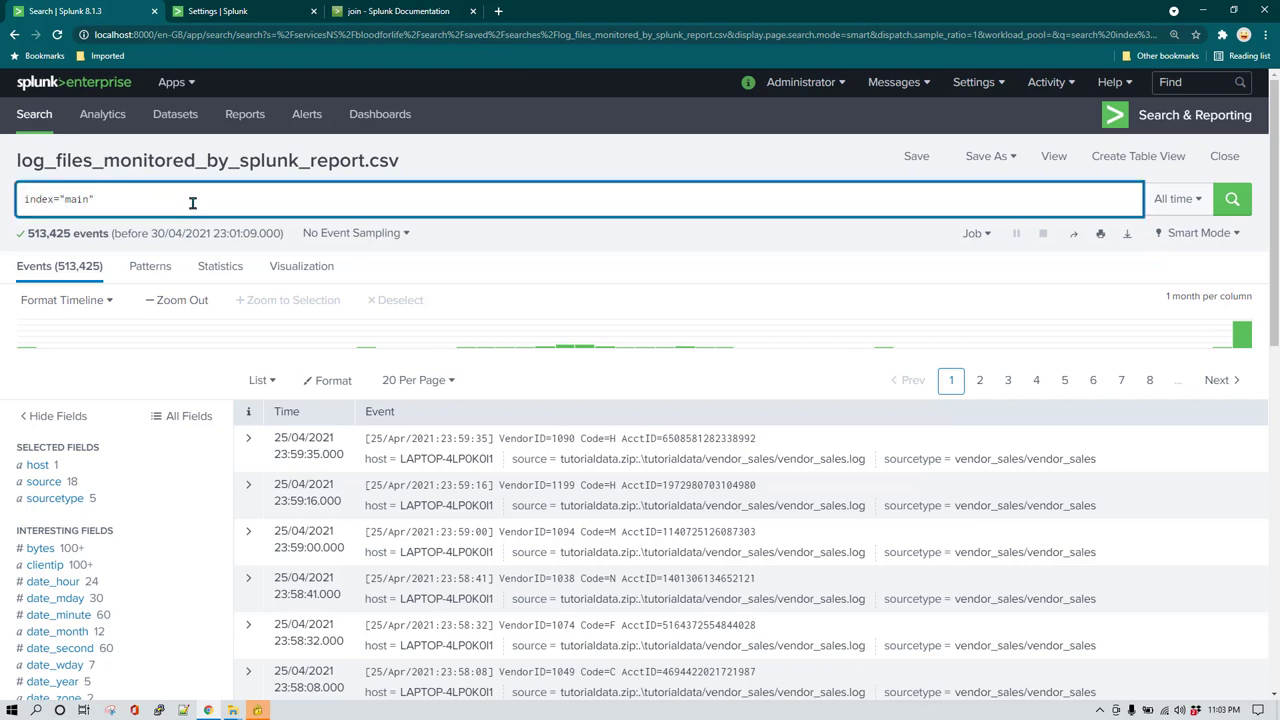
# Add the subsearch [|inputlookup http-response-codes.csv ] two lines below index="main" in the query.
pyautogui.hotkey('shift', 'Return')
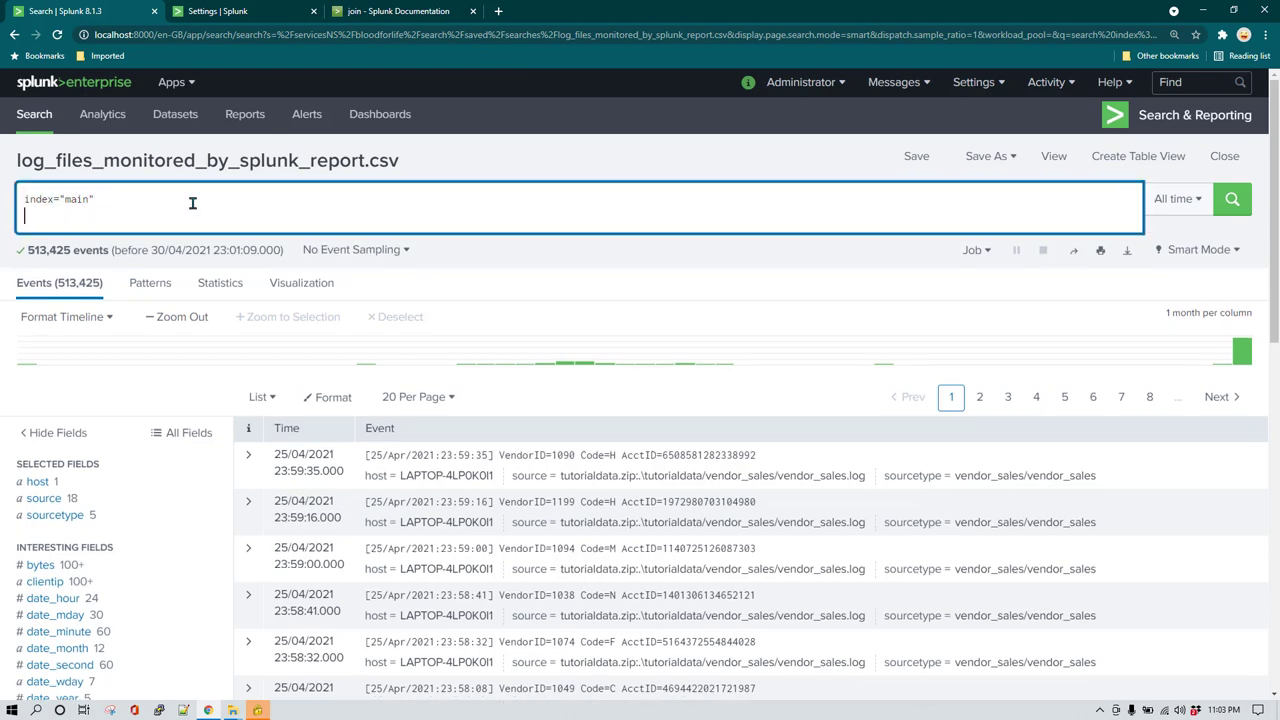
pyautogui.hotkey('shift', 'Return')
pyautogui.write('[]')
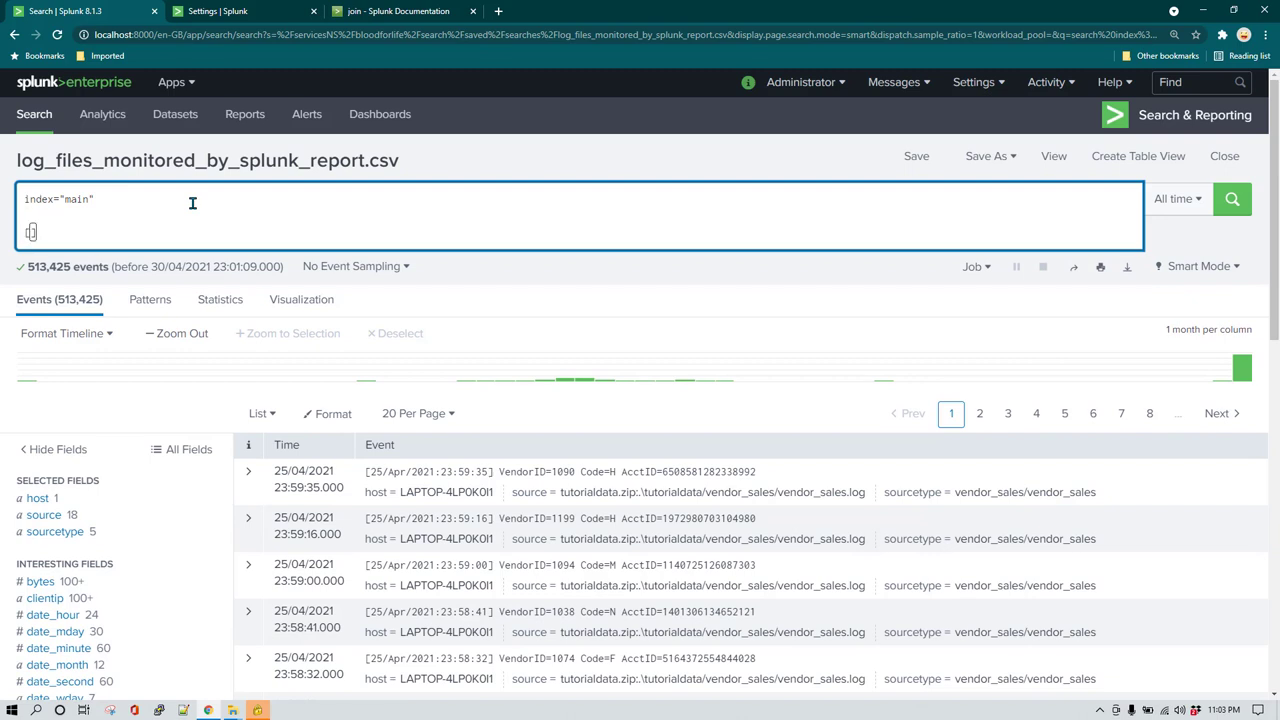
pyautogui.write('|inputl')
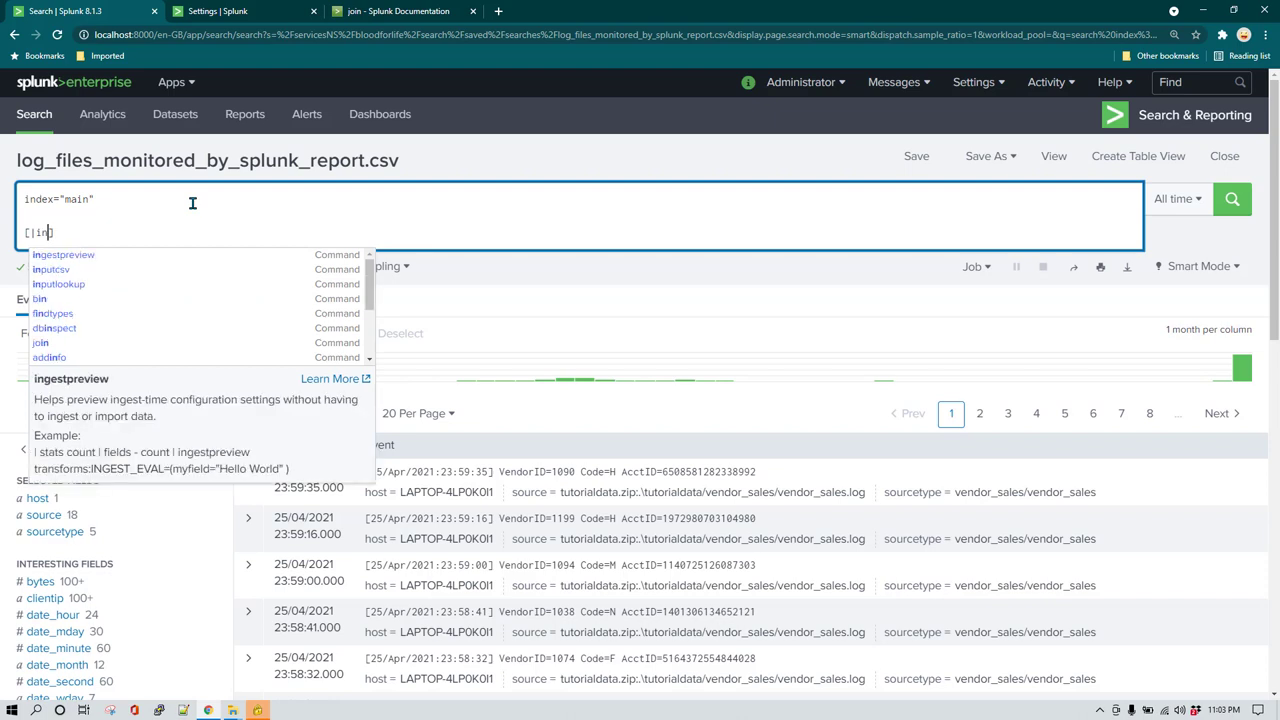
pyautogui.write('ookup')
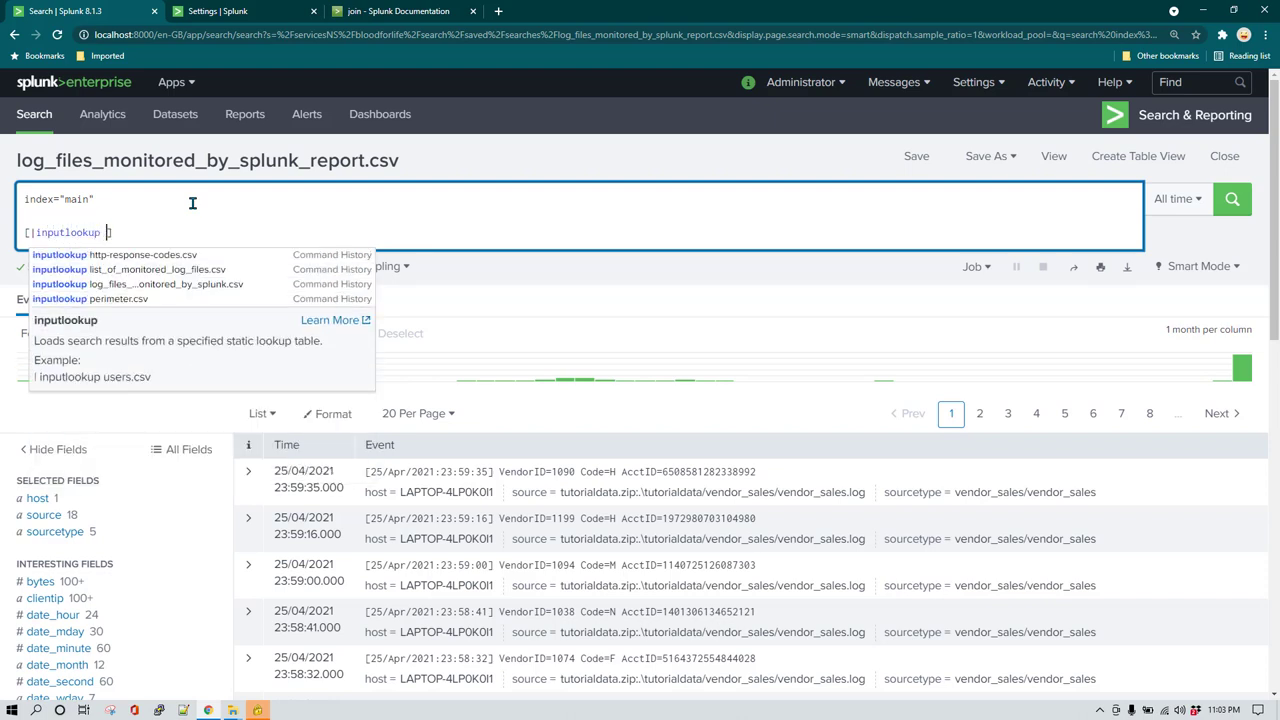
pyautogui.press('Down')
pyautogui.press('Return')
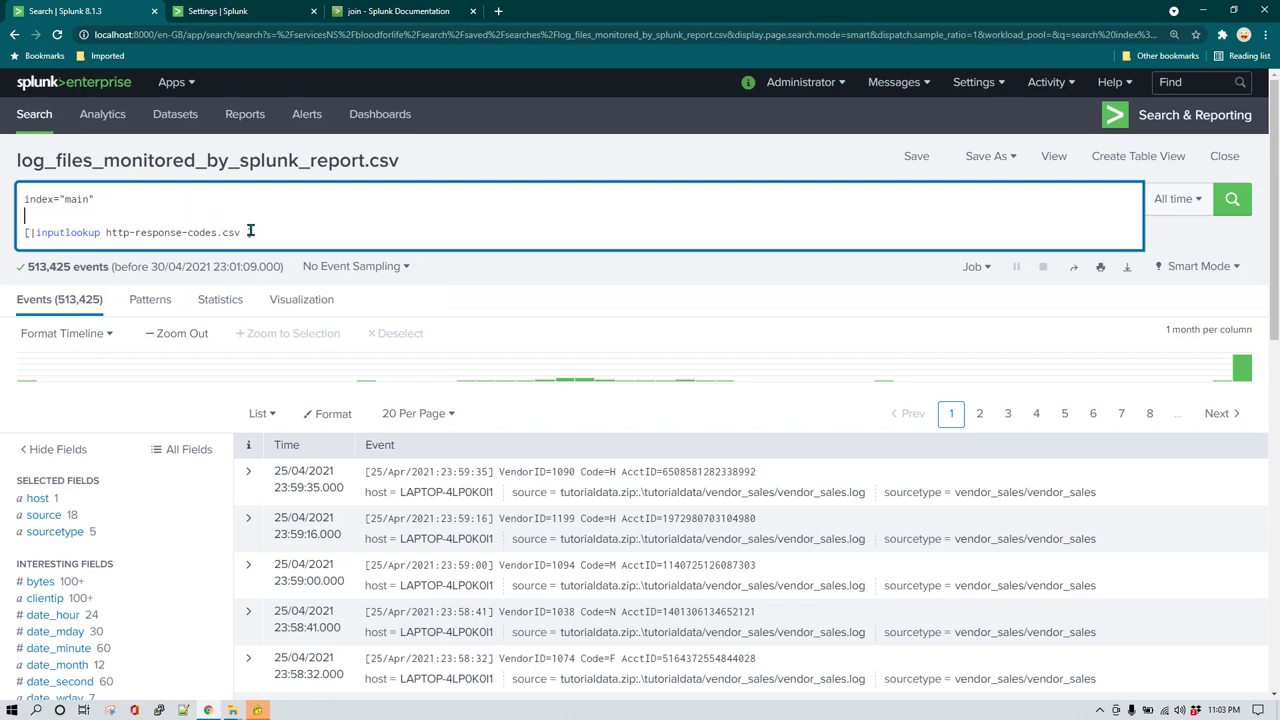
# Compare the main search index="main" with the bracketed inputlookup subsearch in the query.
pyautogui.moveTo(277, 231); pyautogui.dragTo(24, 232)
pyautogui.click(190, 210)
pyautogui.click(95, 200)
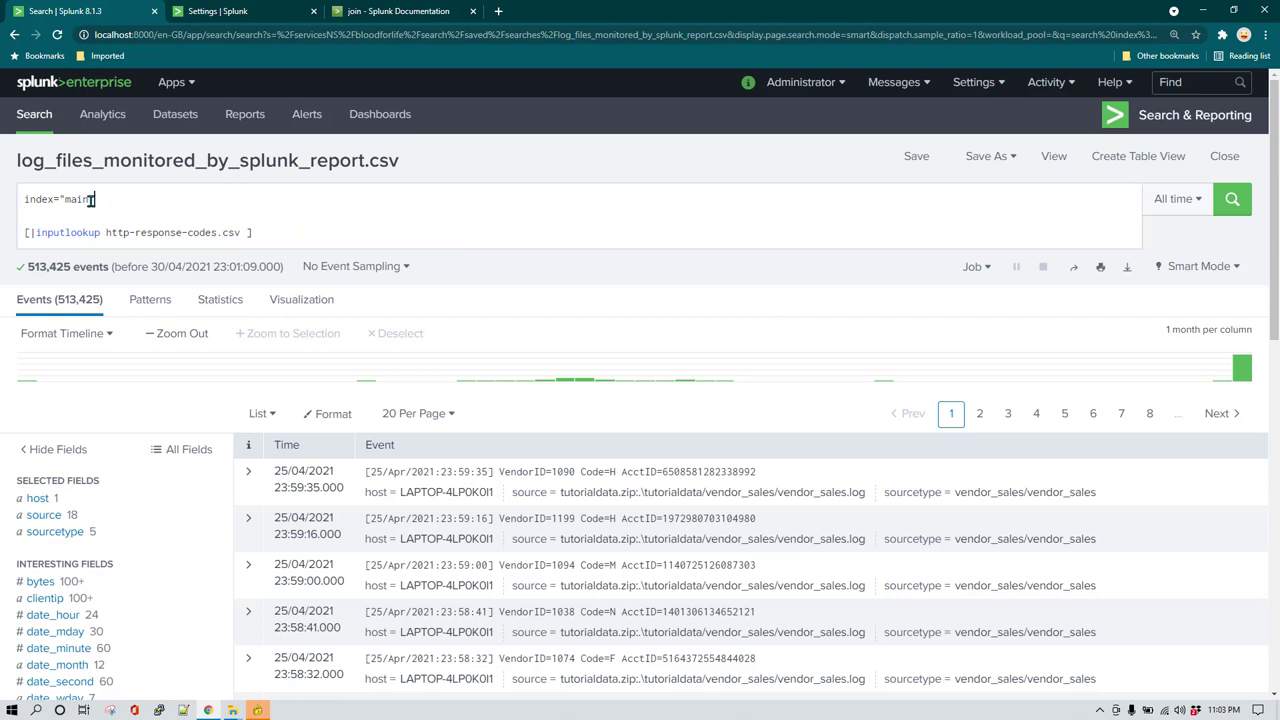
pyautogui.click(280, 236)
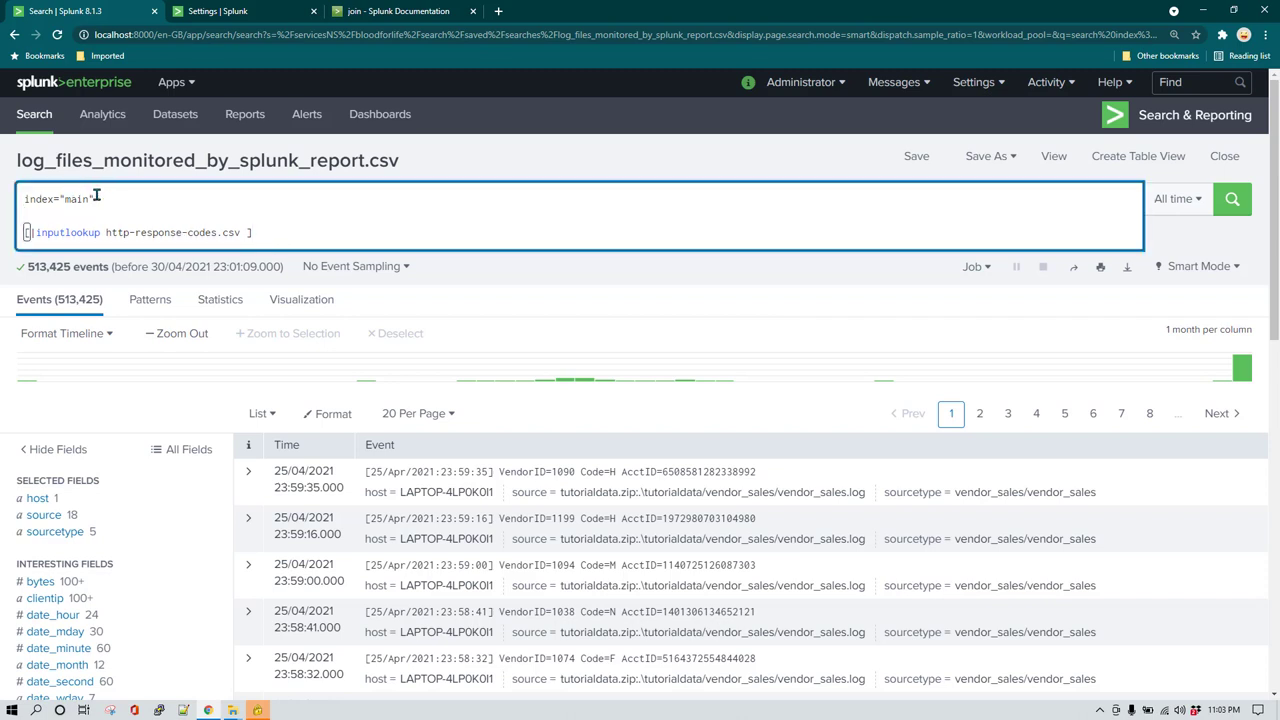
pyautogui.click(19, 241)
# Read the join documentation on alternative commands and on the type argument with its left and inner joins.
pyautogui.click(386, 11)
pyautogui.scroll(-8, 687, 347)
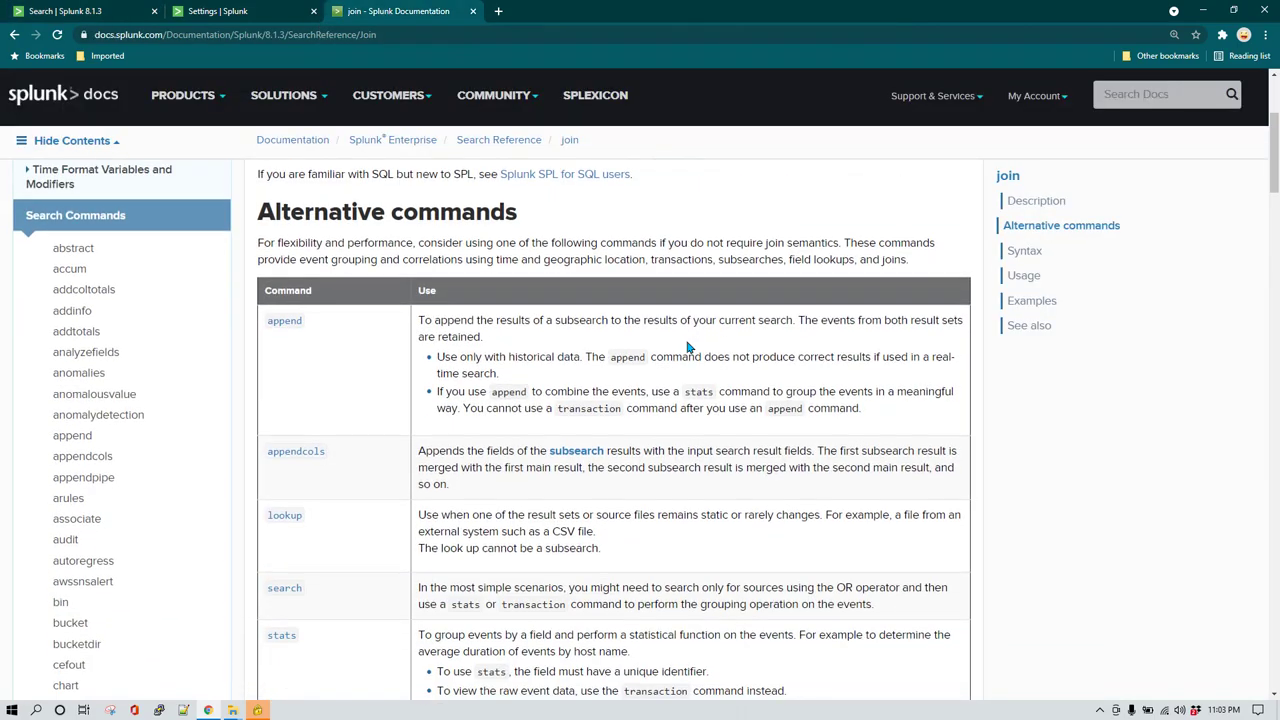
pyautogui.scroll(-7, 687, 347)
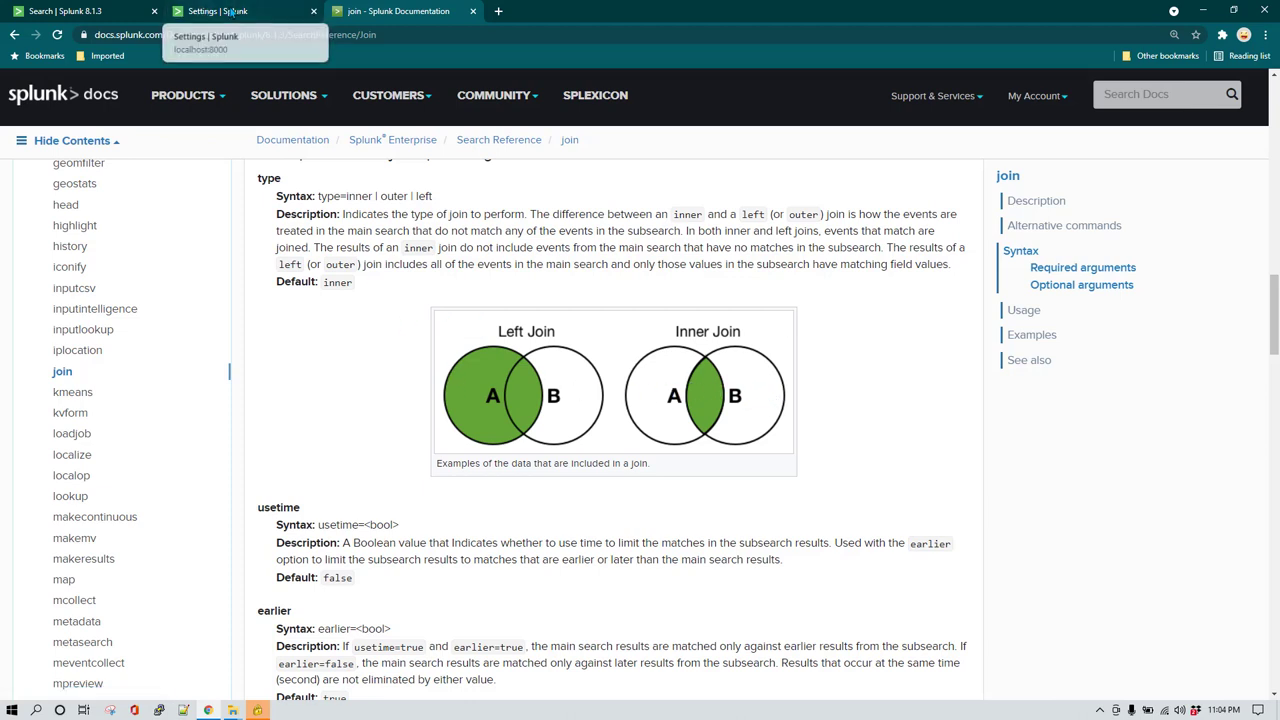
# Delete the bracketed inputlookup subsearch from the query on the search page.
pyautogui.click(100, 12)
pyautogui.moveTo(252, 232); pyautogui.dragTo(3, 228)
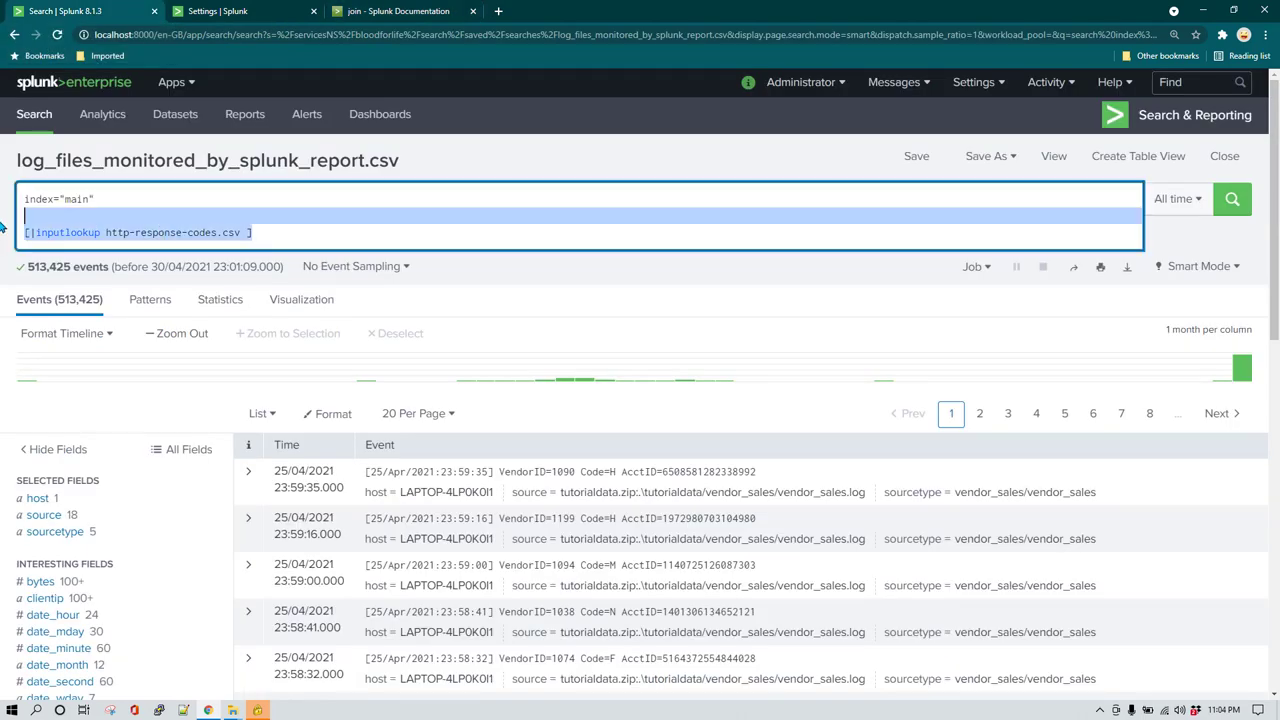
pyautogui.press('BackSpace')
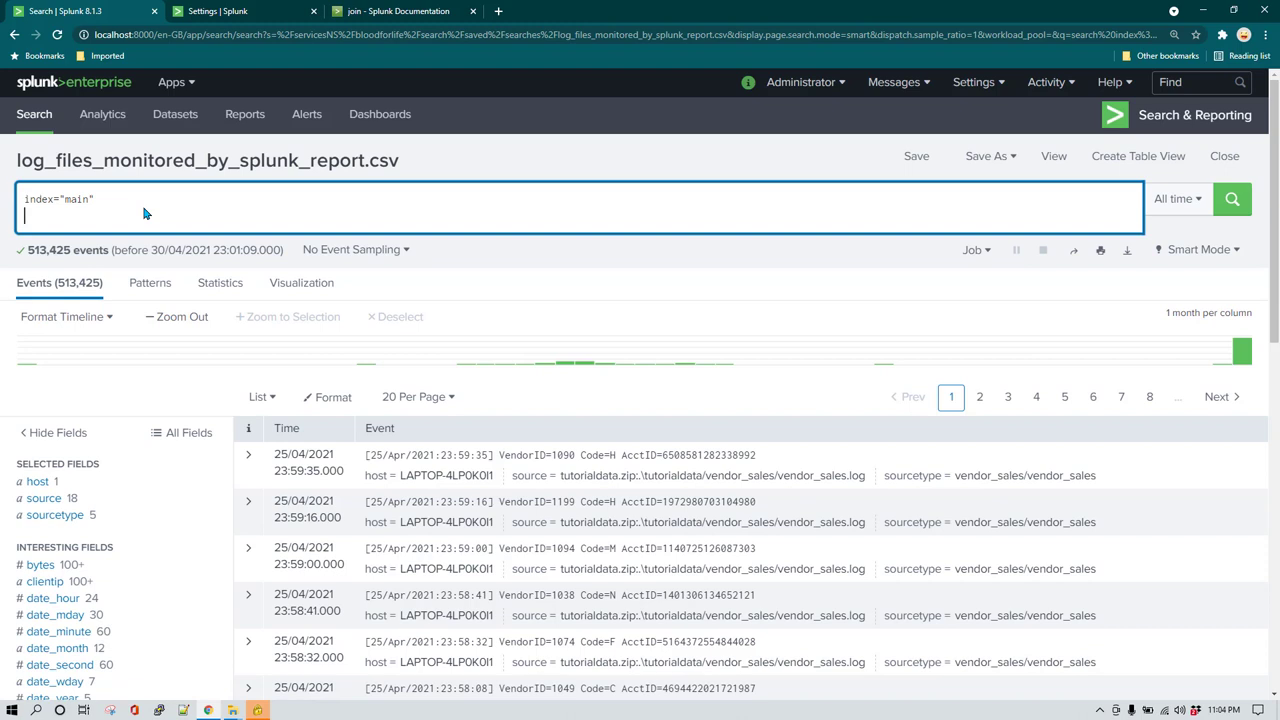
# Add |top status below index="main" and run the search.
pyautogui.write('|')
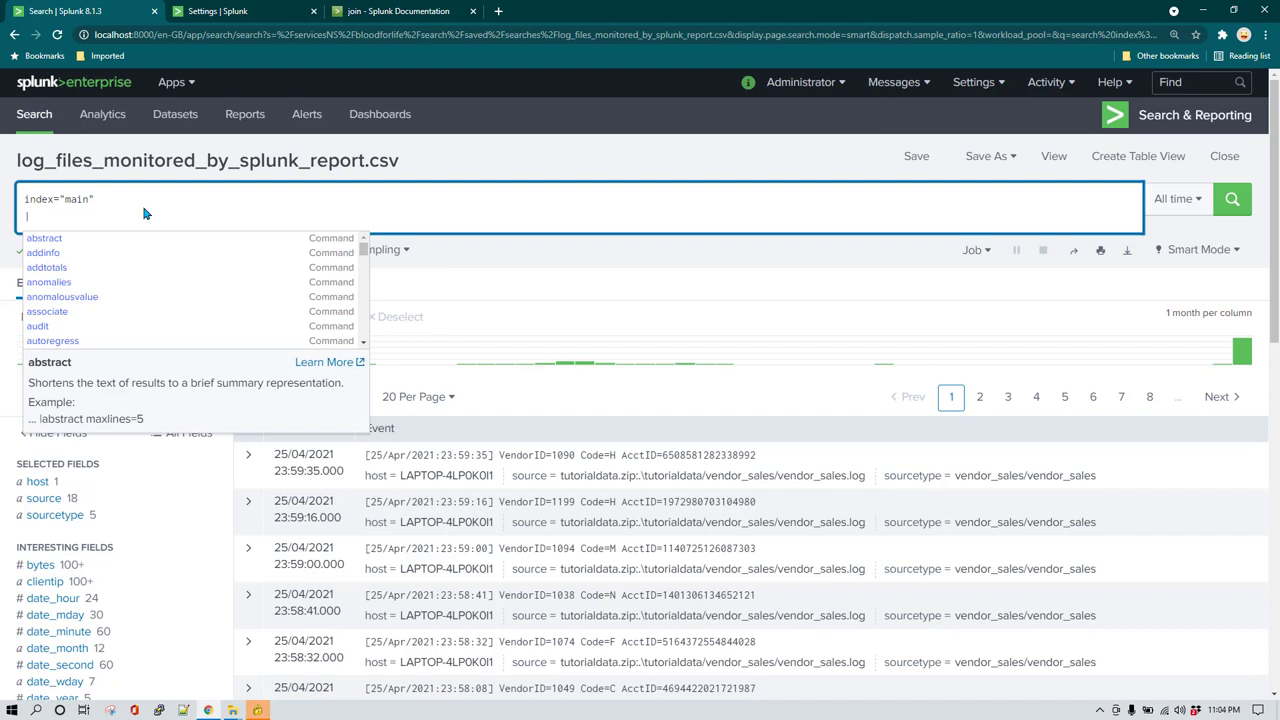
pyautogui.write('top s')
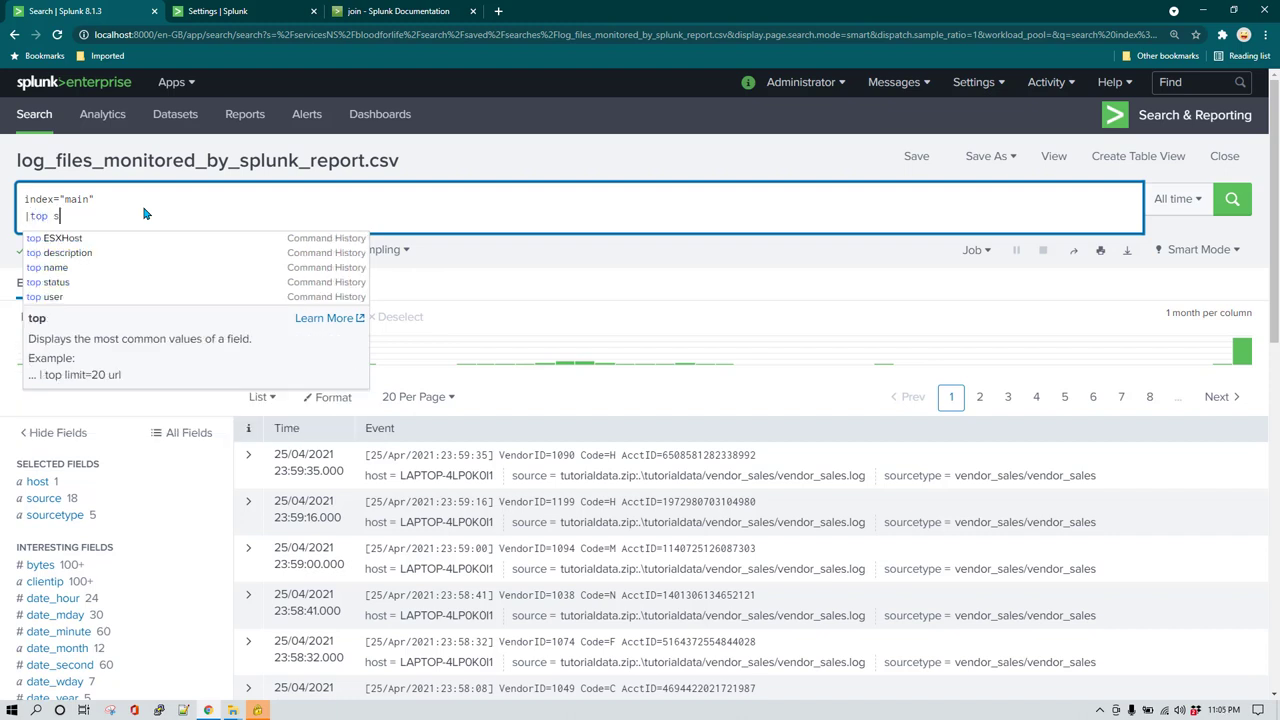
pyautogui.write('tatus')
pyautogui.press('Return')
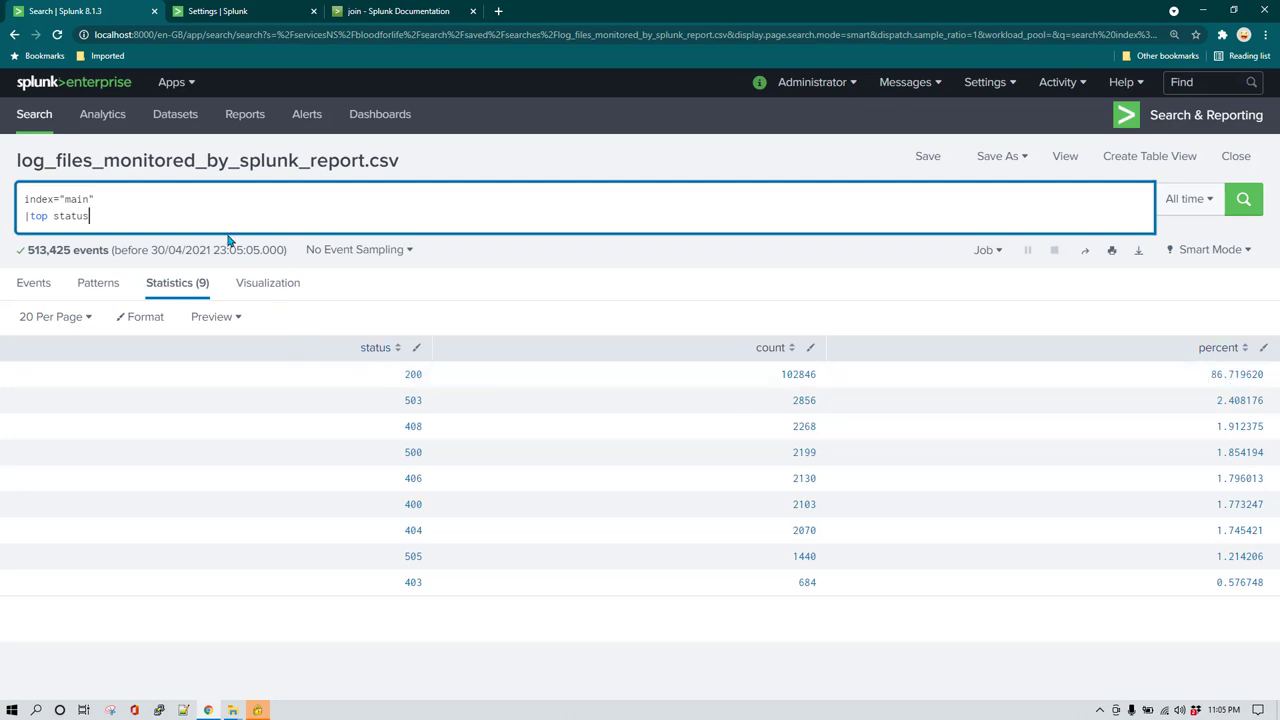
# Start a new line below |top status and copy the file name http-response-codes.csv from the lookup table files list.
pyautogui.hotkey('shift', 'Return')
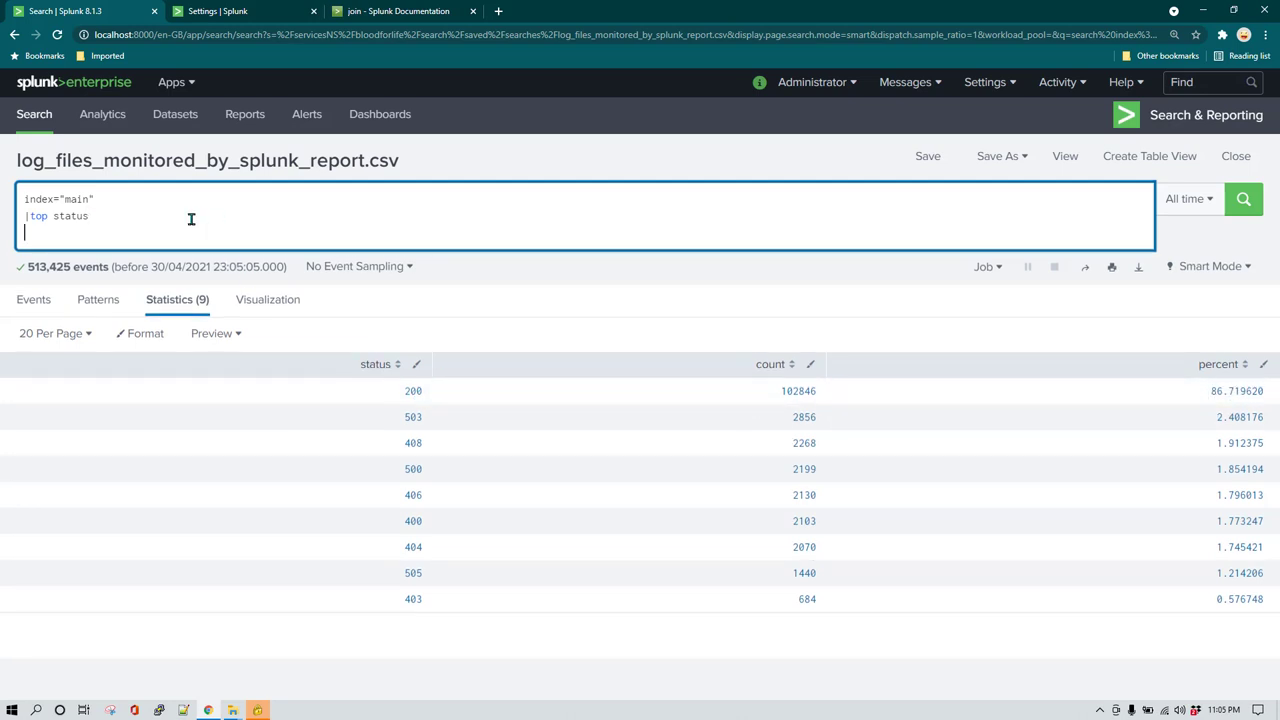
pyautogui.write('|')
pyautogui.press('Escape')
pyautogui.click(255, 10)
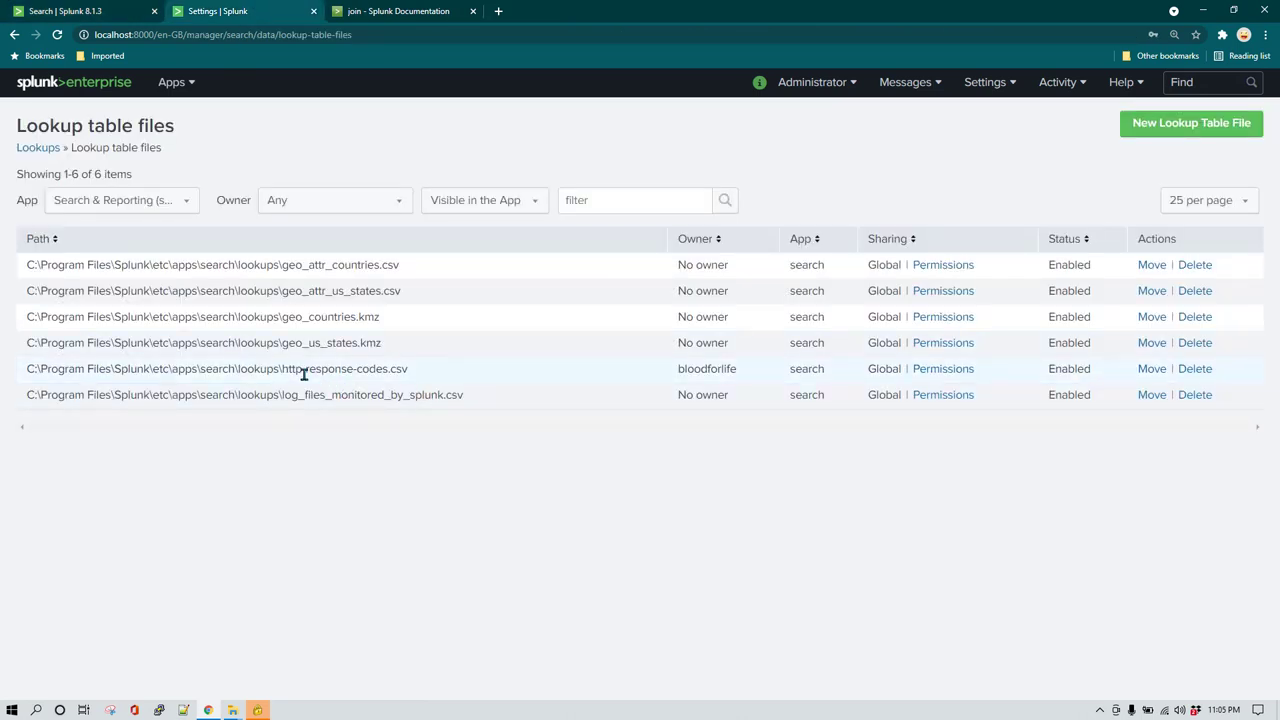
pyautogui.moveTo(282, 369); pyautogui.dragTo(443, 374)
pyautogui.hotkey('ctrl', 'c')
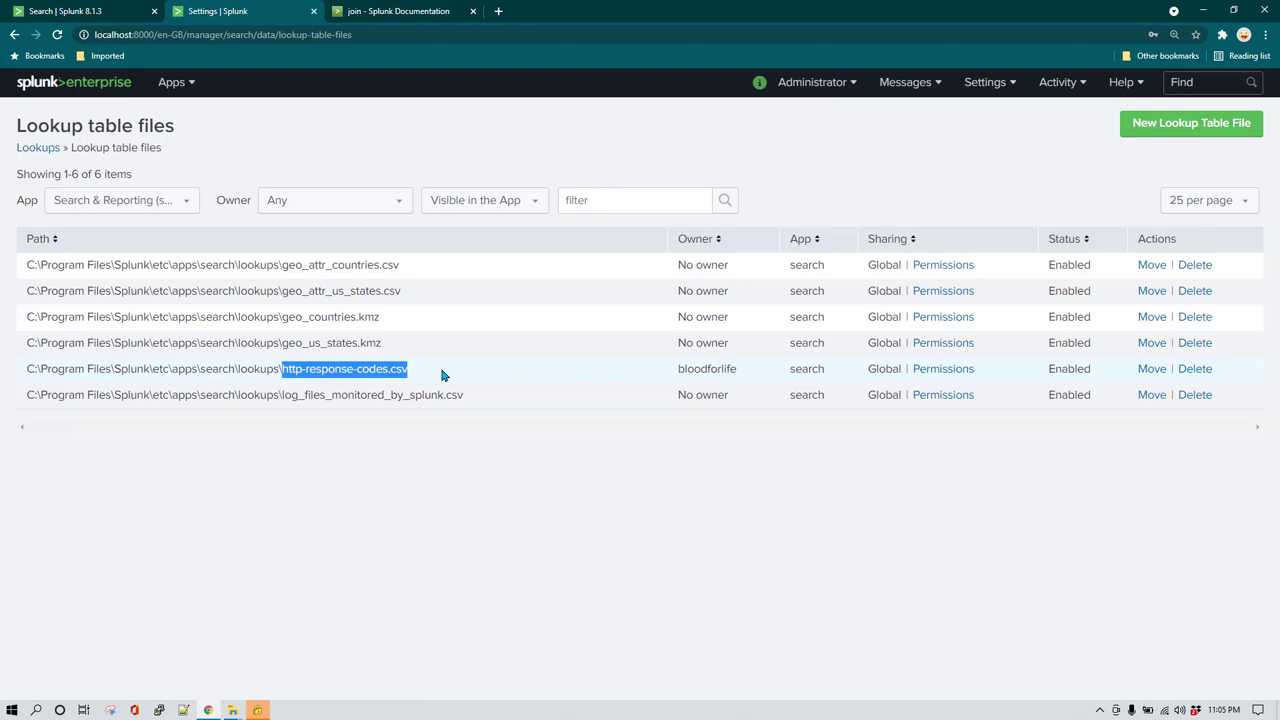
# Enter the subsearch [|inputlookup http-response-codes.csv] below |top status, using the copied file name.
pyautogui.click(128, 8)
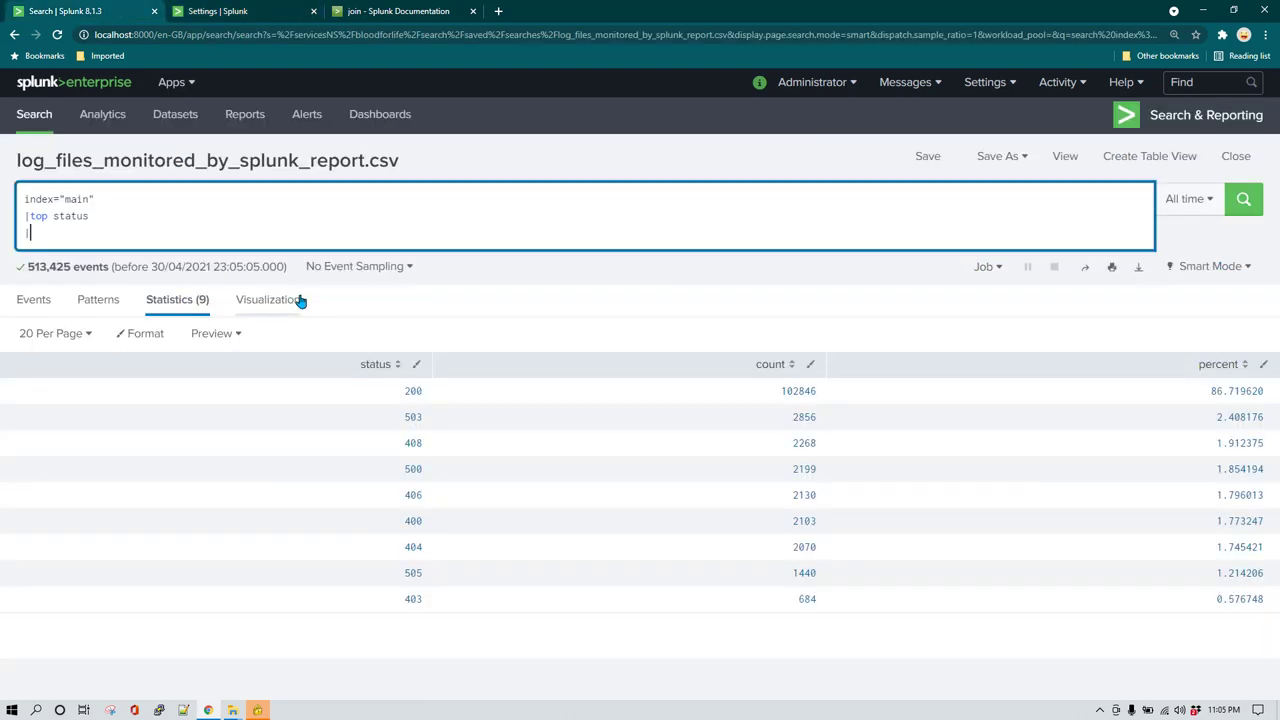
pyautogui.write('c')
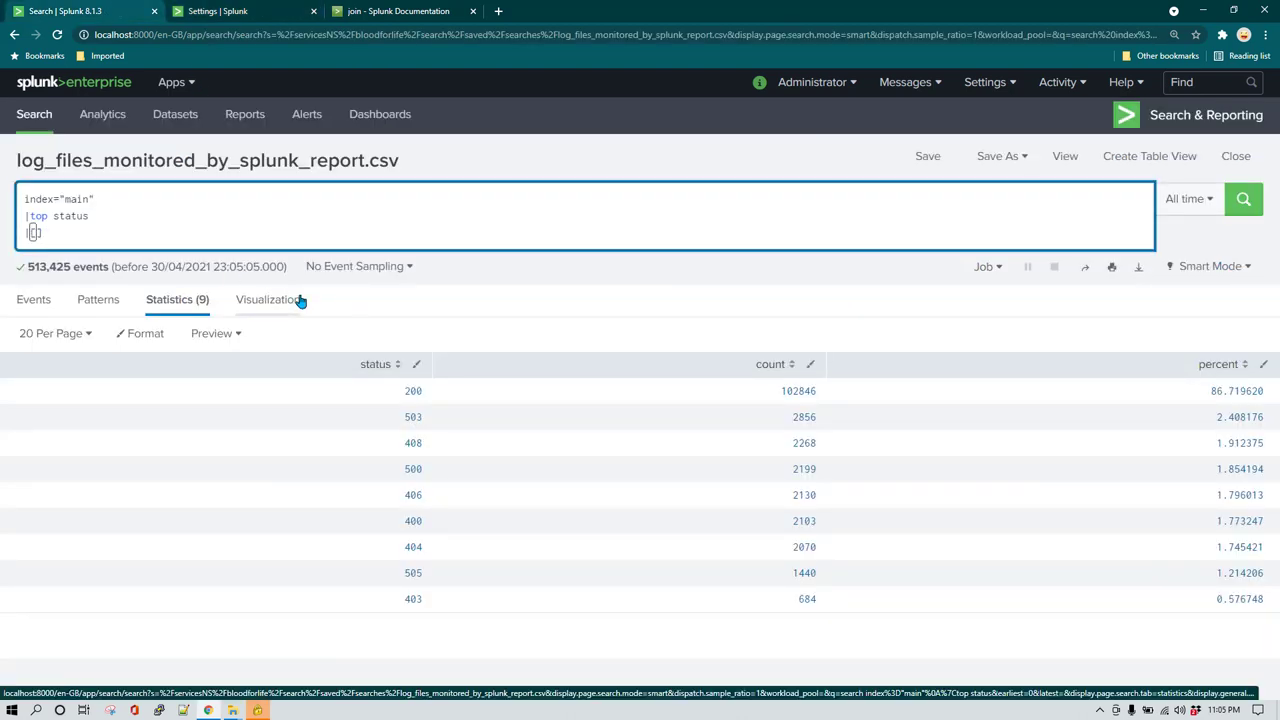
pyautogui.press('BackSpace')
pyautogui.write('|')
pyautogui.hotkey('ctrl', 'v')
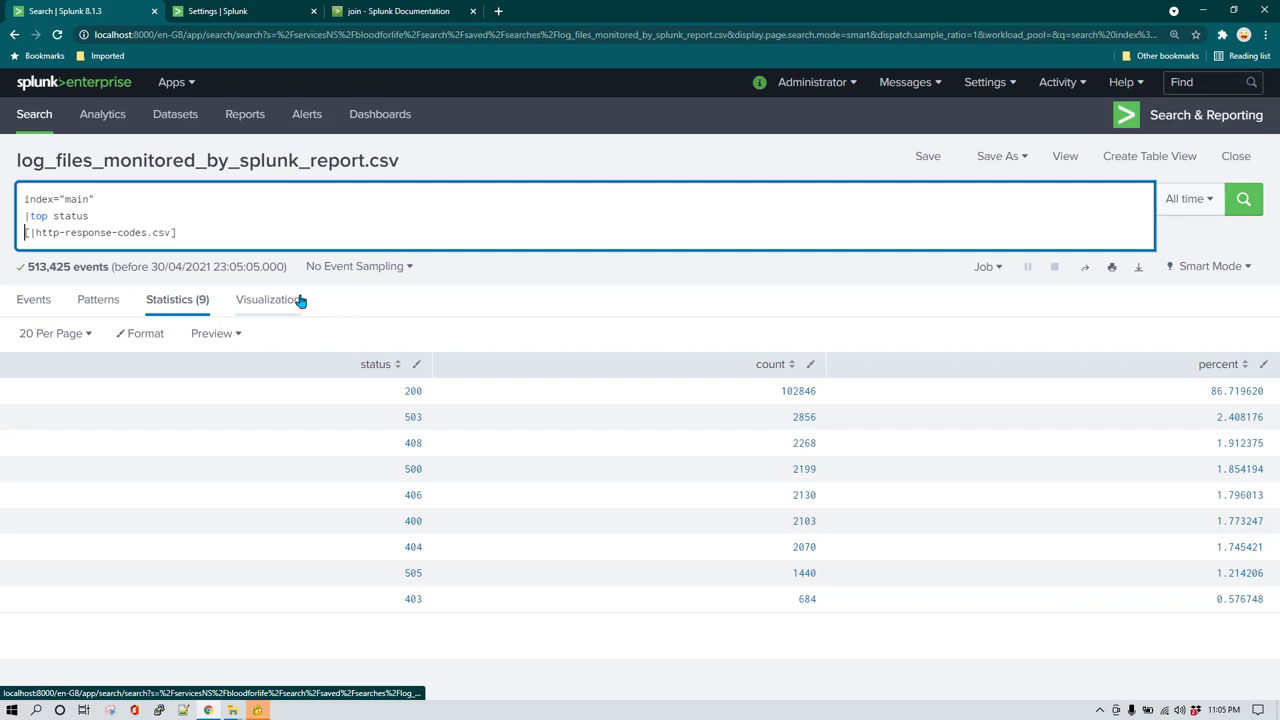
pyautogui.press('Right')
pyautogui.press('Right')
pyautogui.write('input')
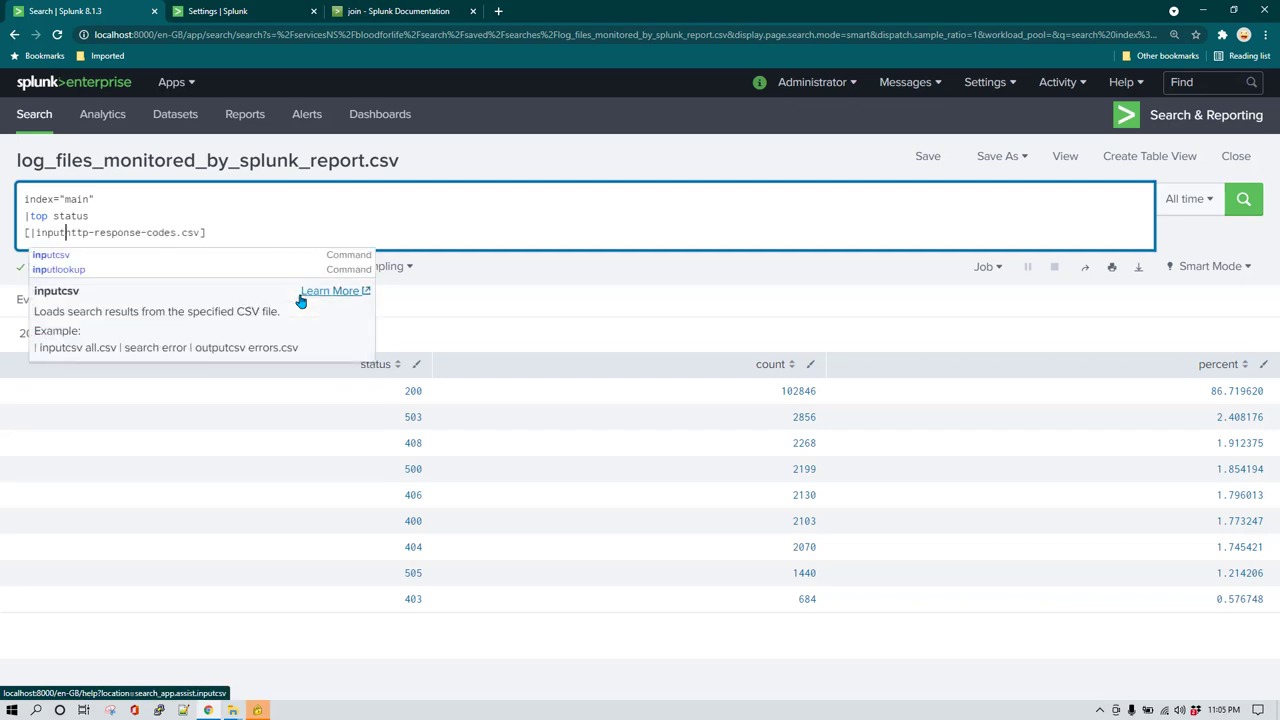
pyautogui.write('lookup')
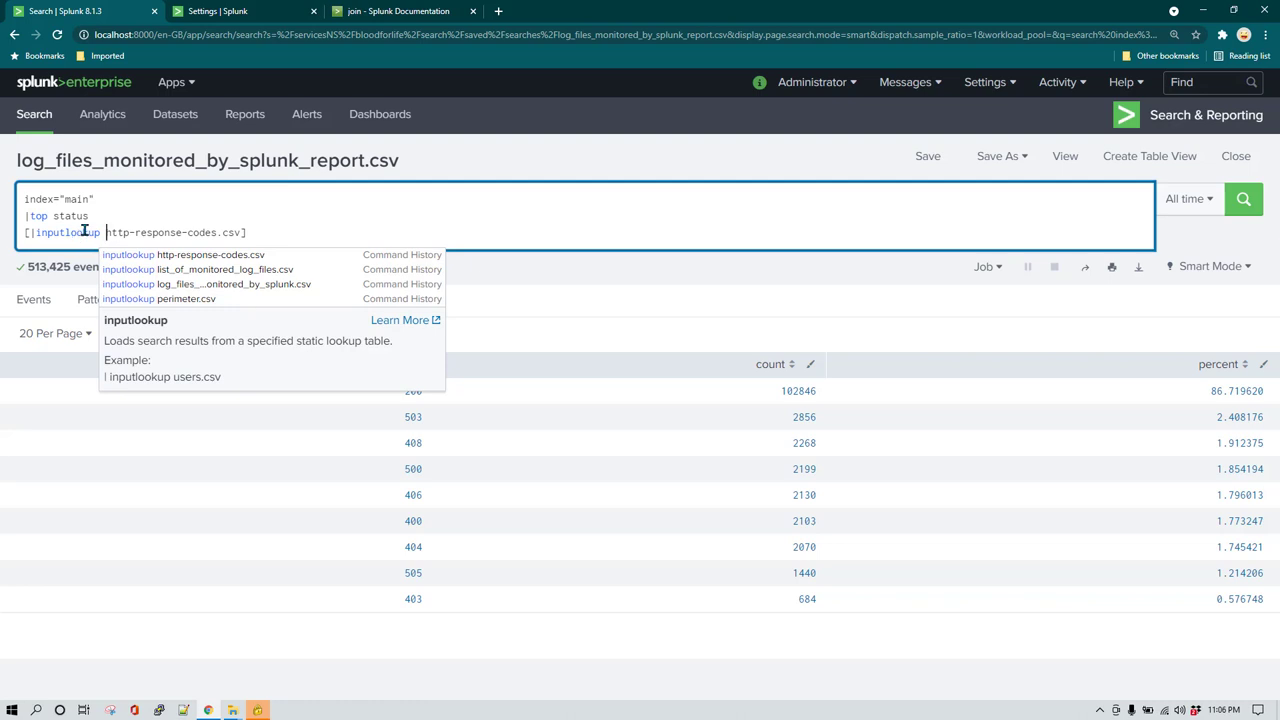
pyautogui.click(212, 232)
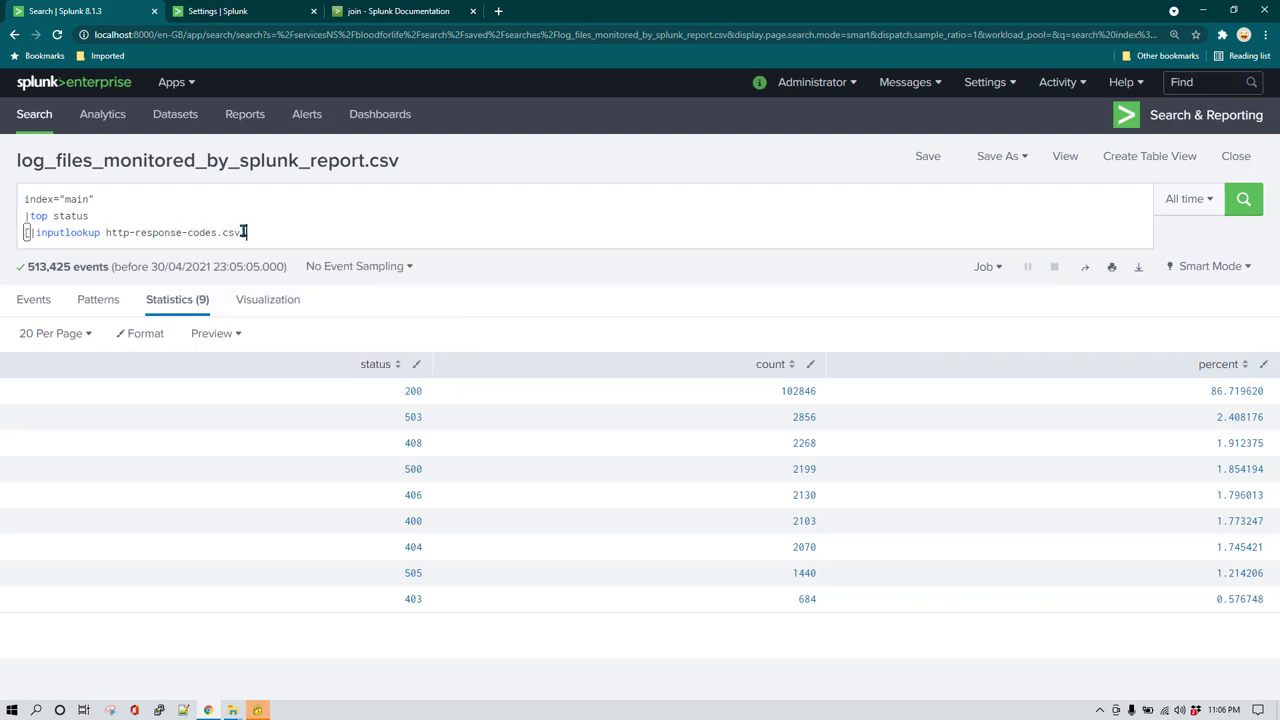
pyautogui.write(']')
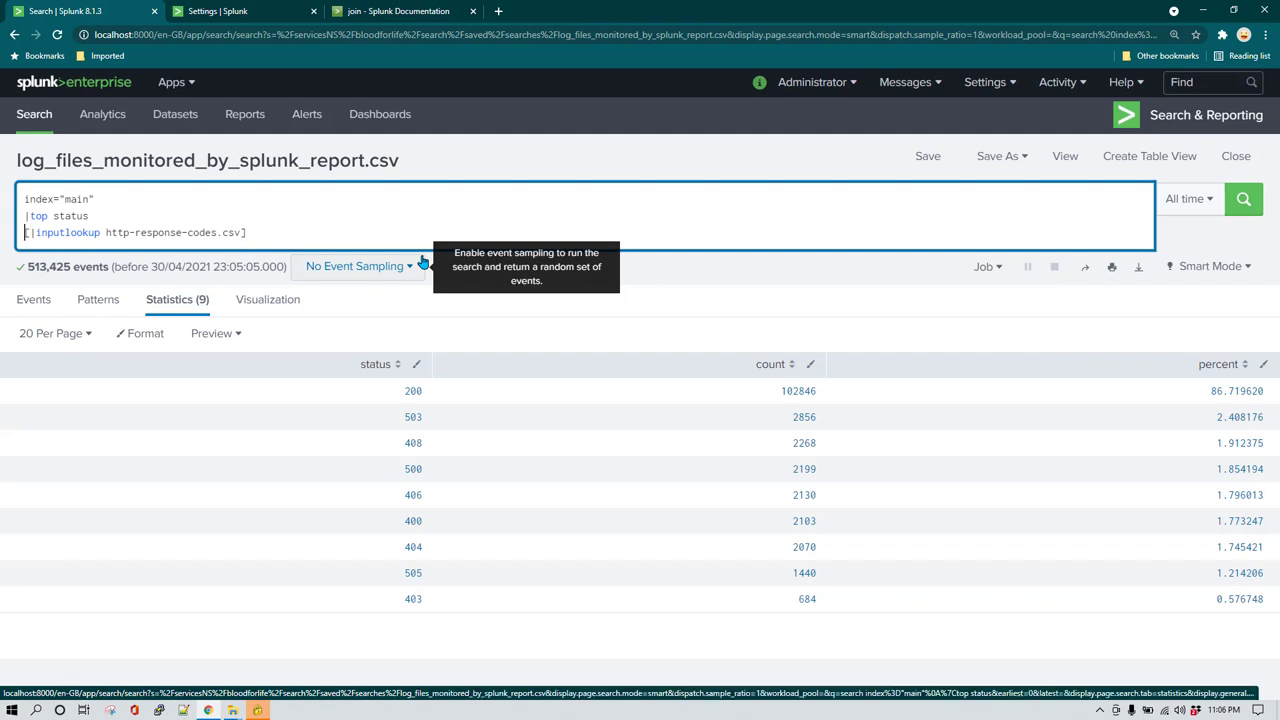
# Insert |join on its own line between |top status and the inputlookup subsearch, and run the search.
pyautogui.hotkey('shift', 'Return')
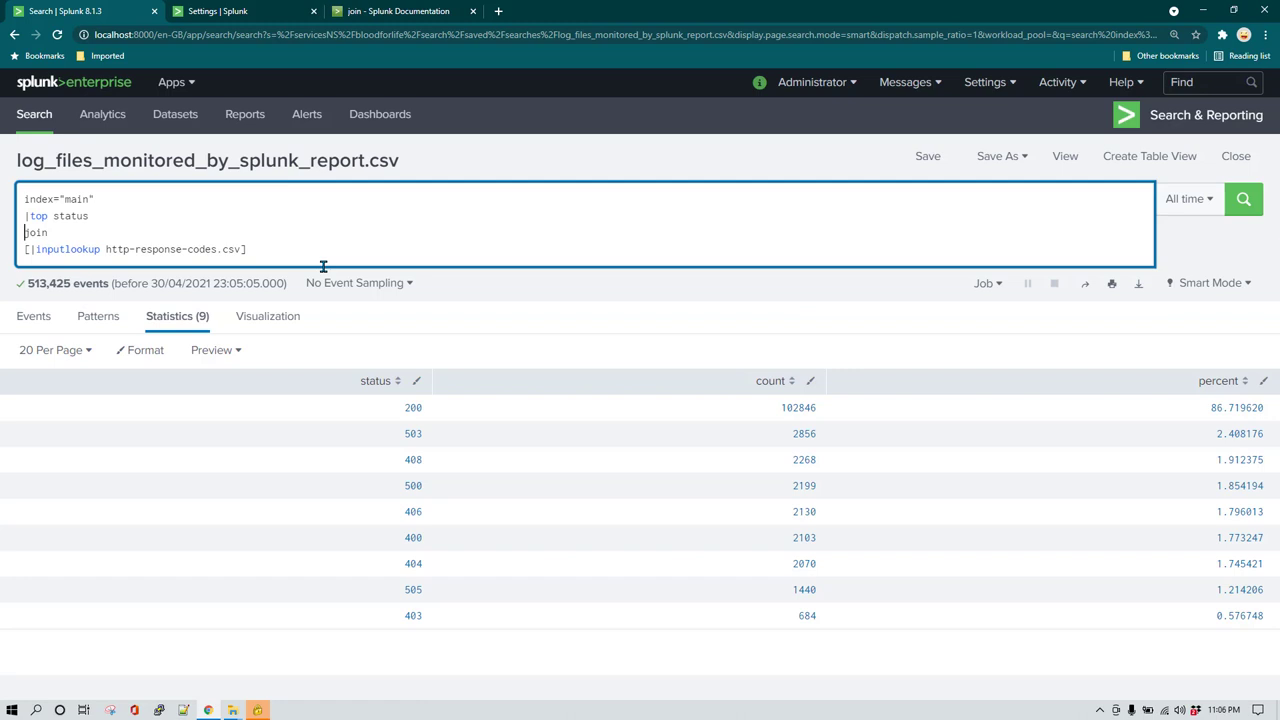
pyautogui.press('Home')
pyautogui.write('|')
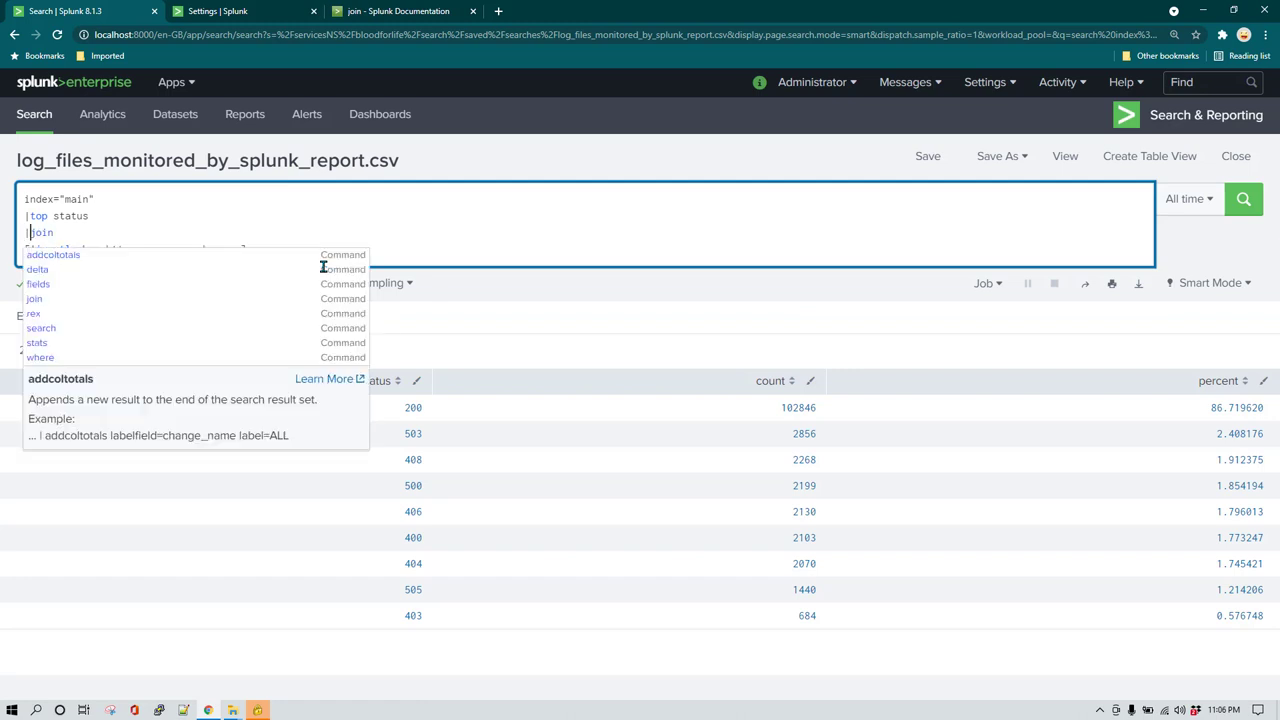
pyautogui.click(126, 229)
pyautogui.click(1243, 199)
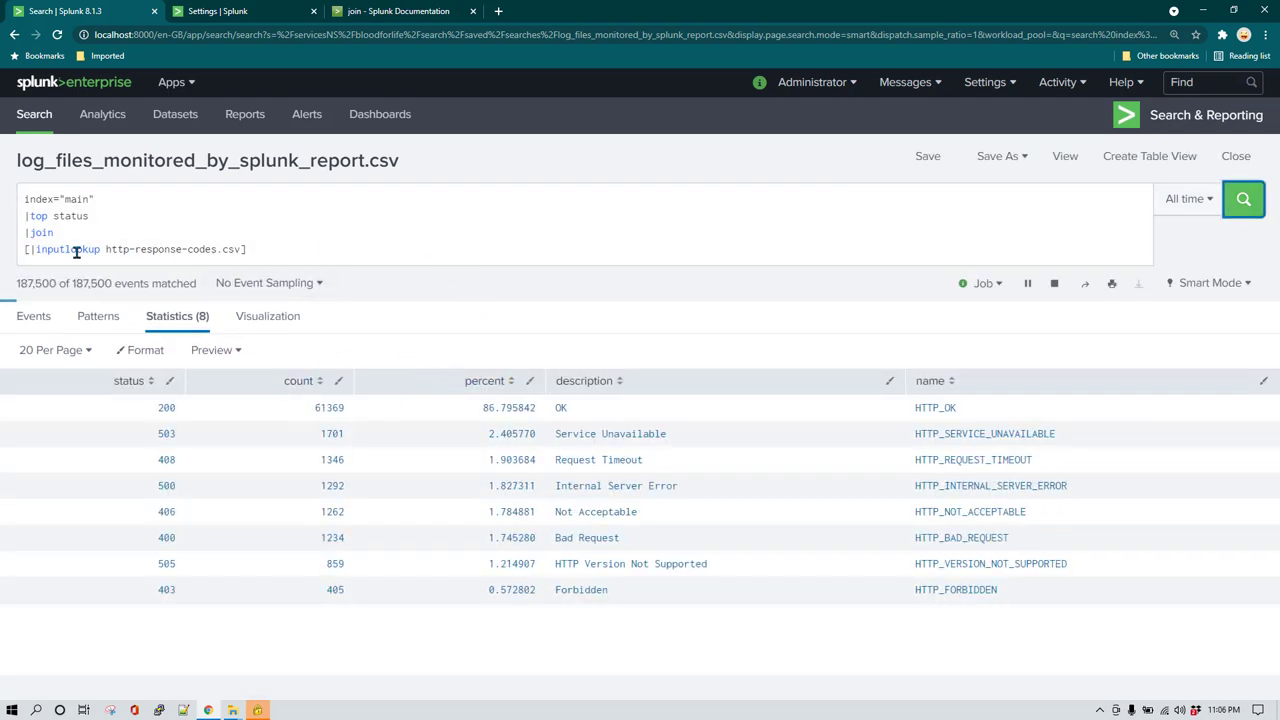
# Copy the index="main" and |top status lines and run them as a separate all-time search in a new tab.
pyautogui.moveTo(126, 250); pyautogui.dragTo(26, 232)
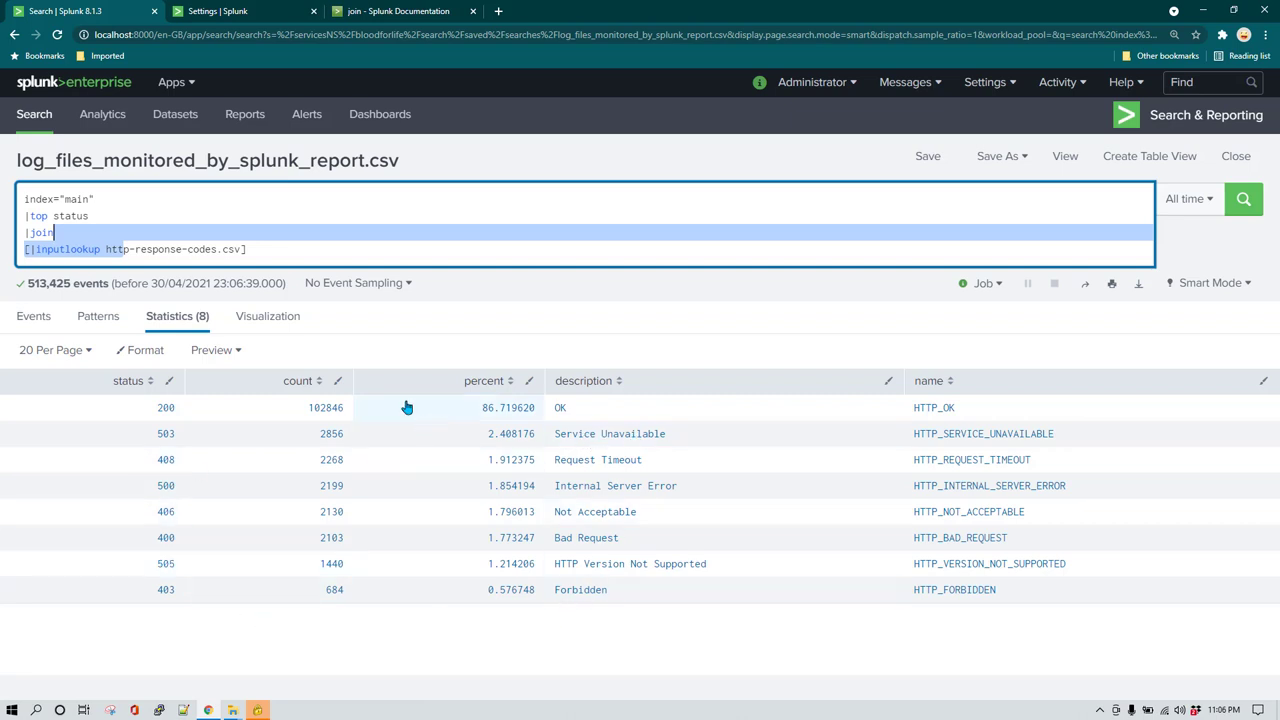
pyautogui.click(192, 250)
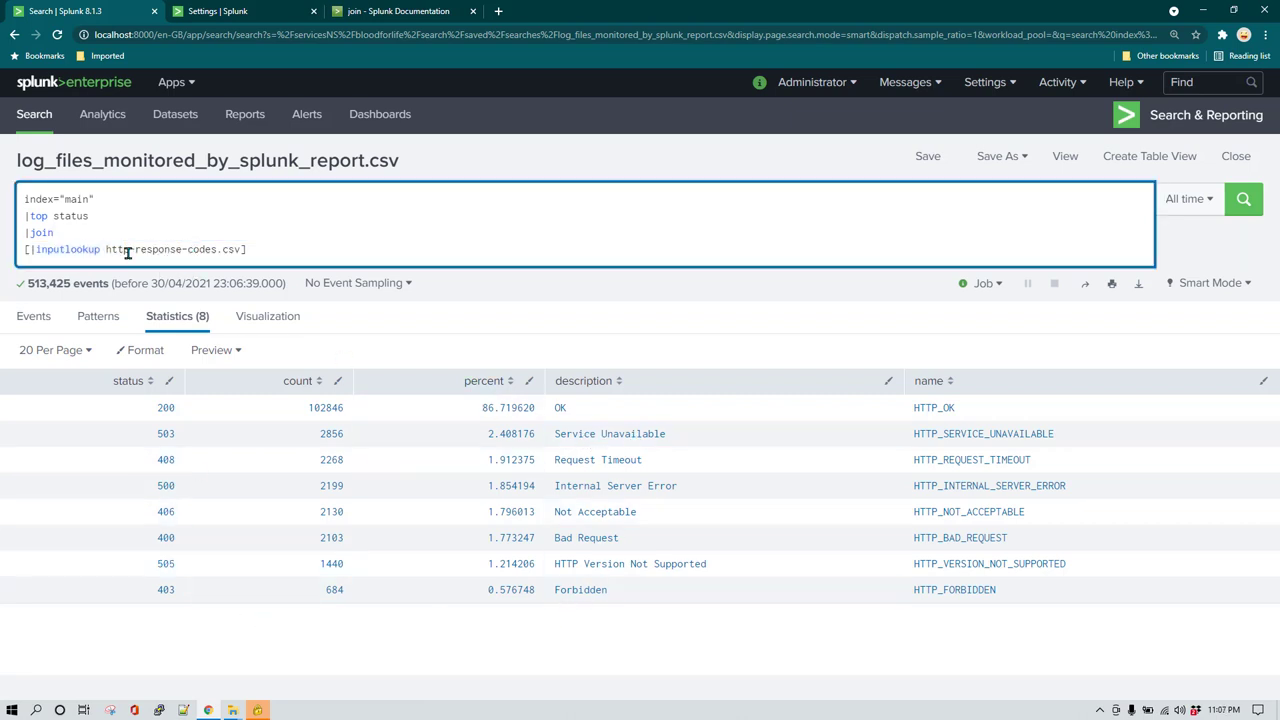
pyautogui.middleClick(34, 118)
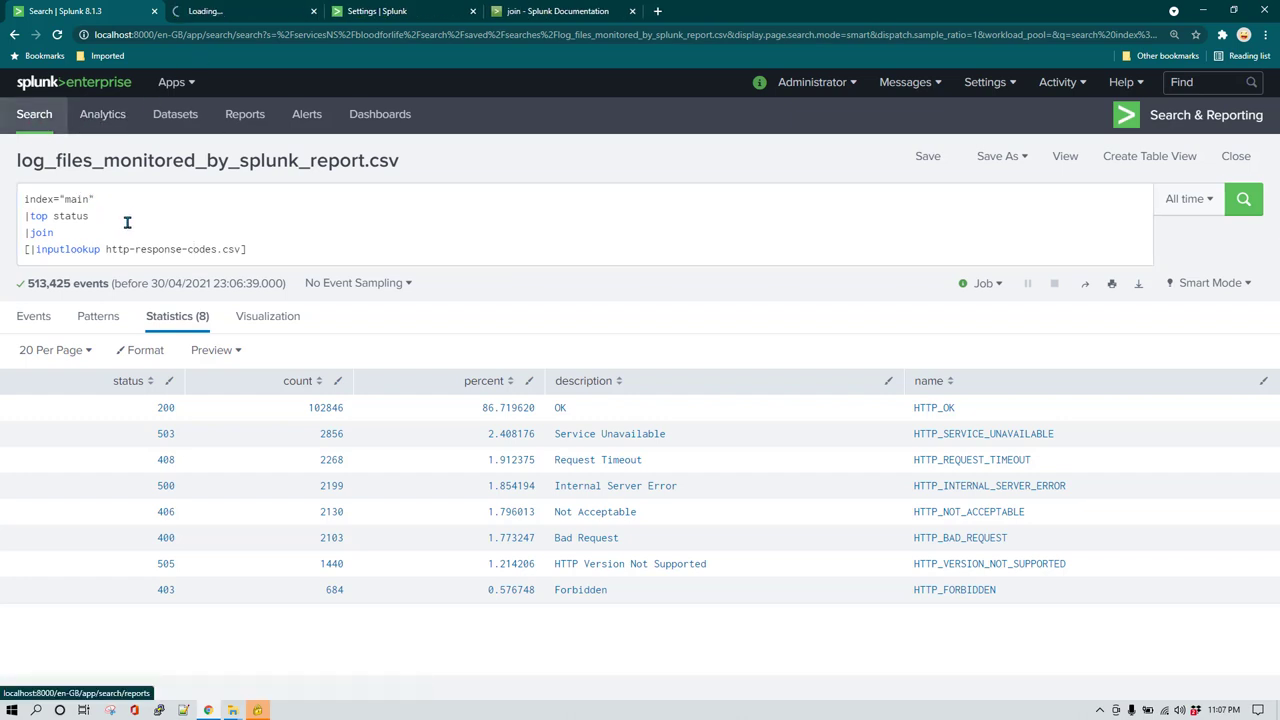
pyautogui.moveTo(103, 216); pyautogui.dragTo(24, 199)
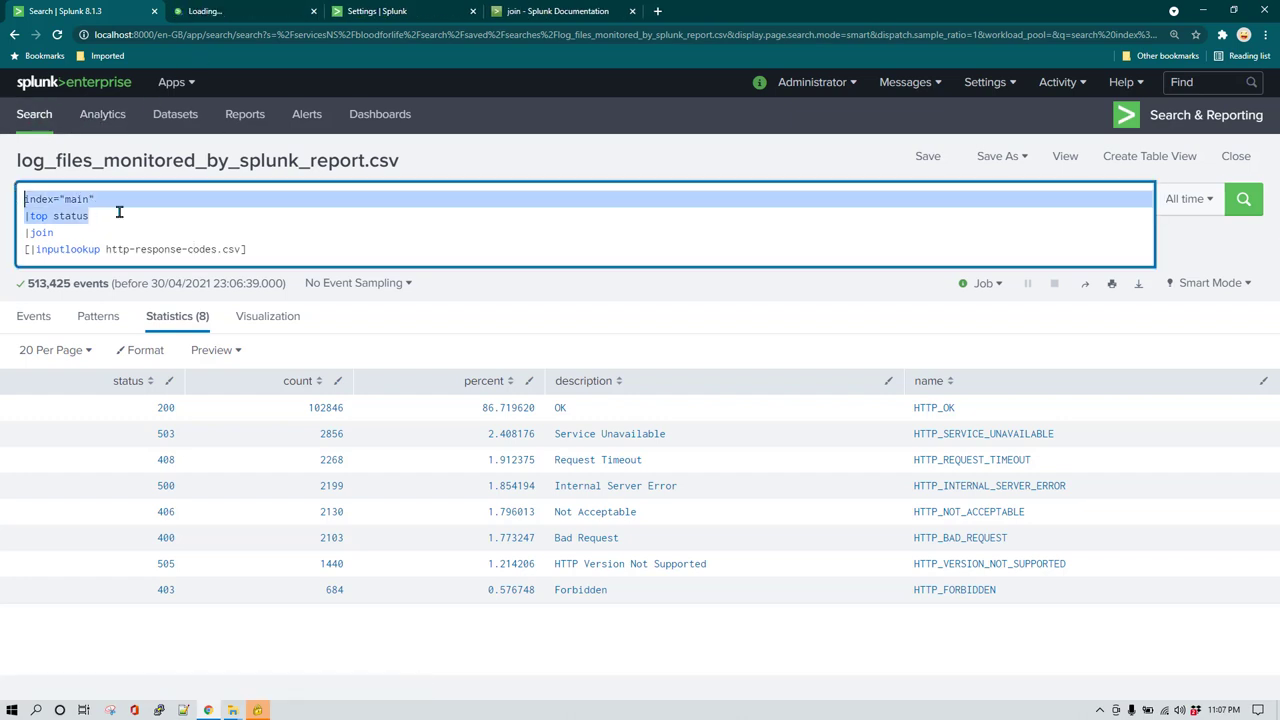
pyautogui.click(217, 8)
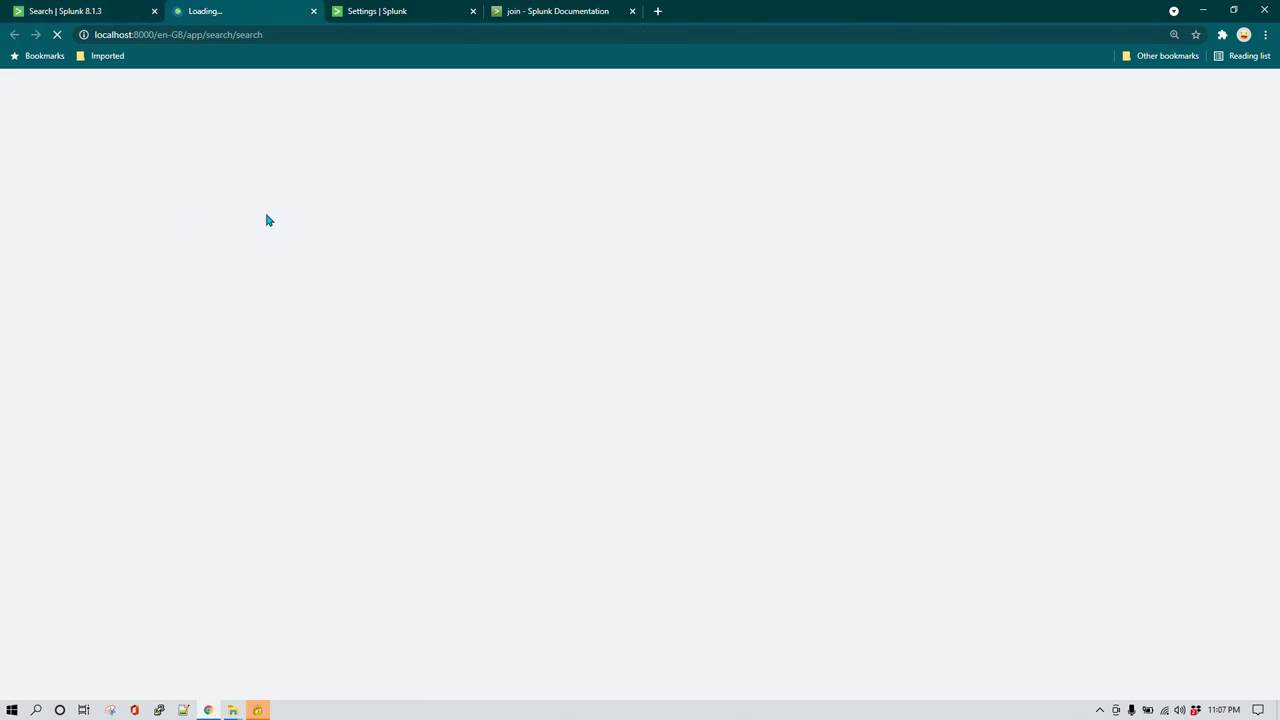
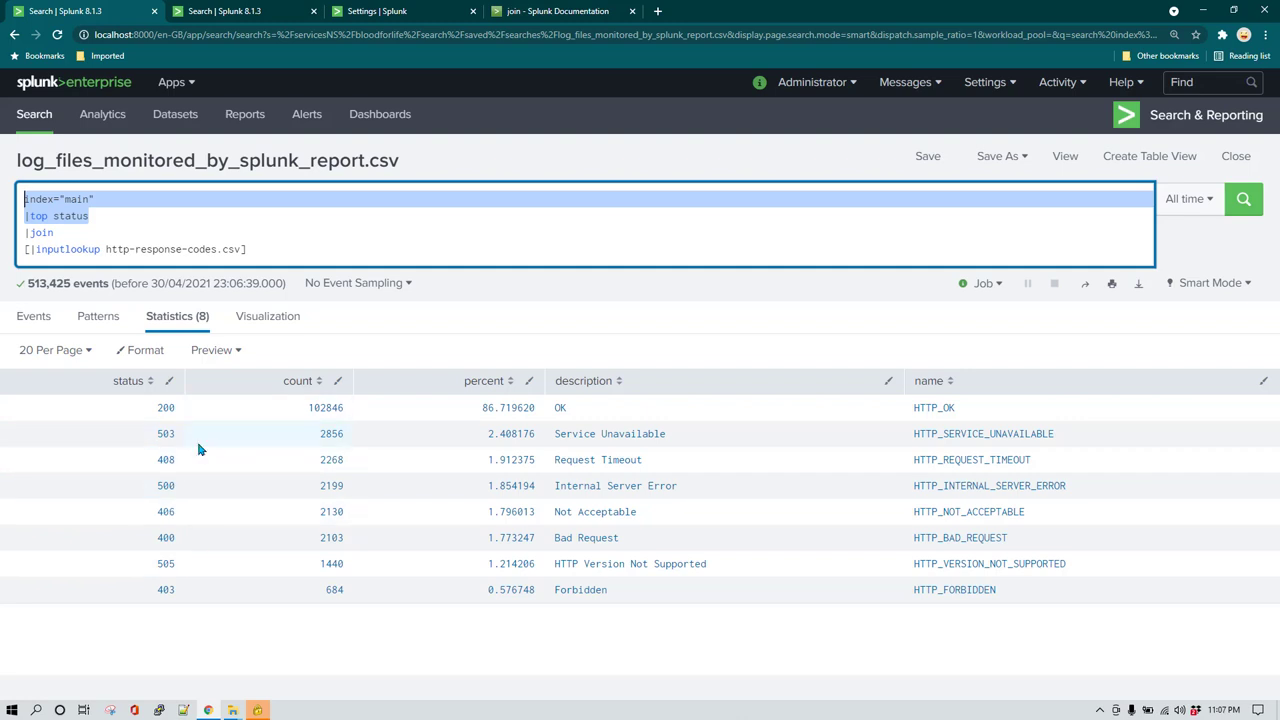
# Compare the status-only results with the joined results, using the left and inner join diagrams in the join documentation.
pyautogui.click(269, 253)
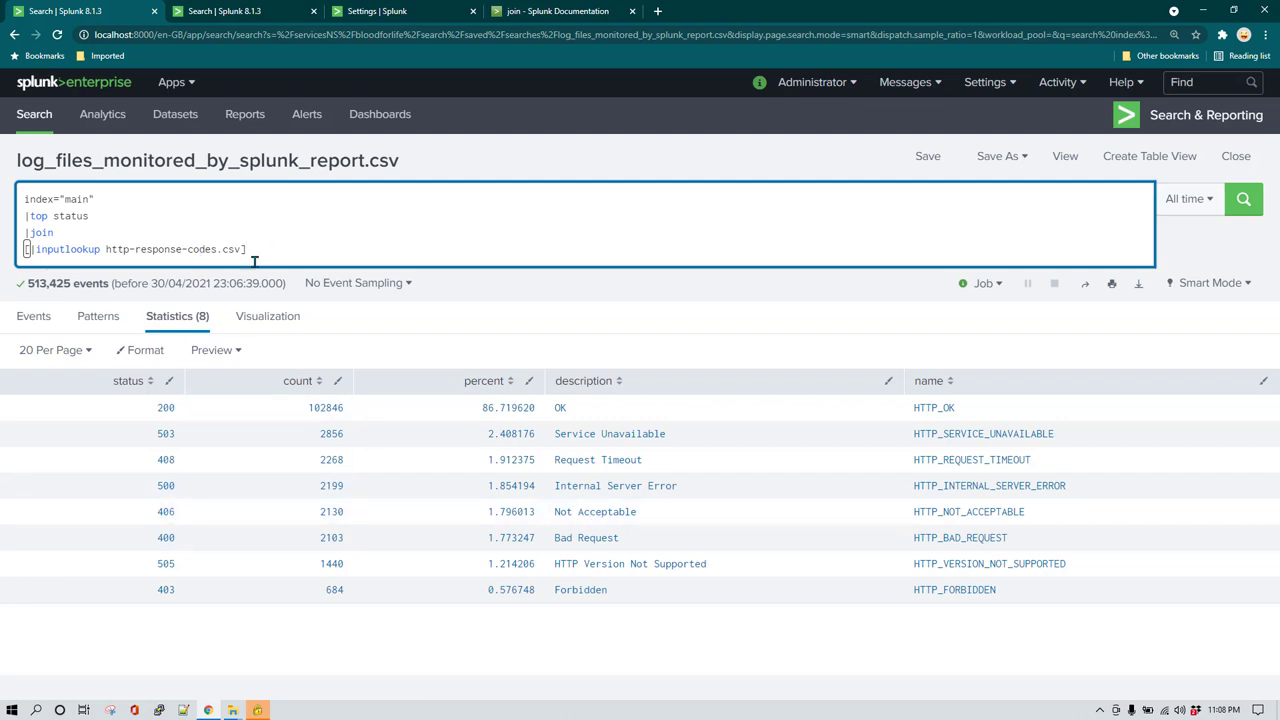
pyautogui.click(537, 8)
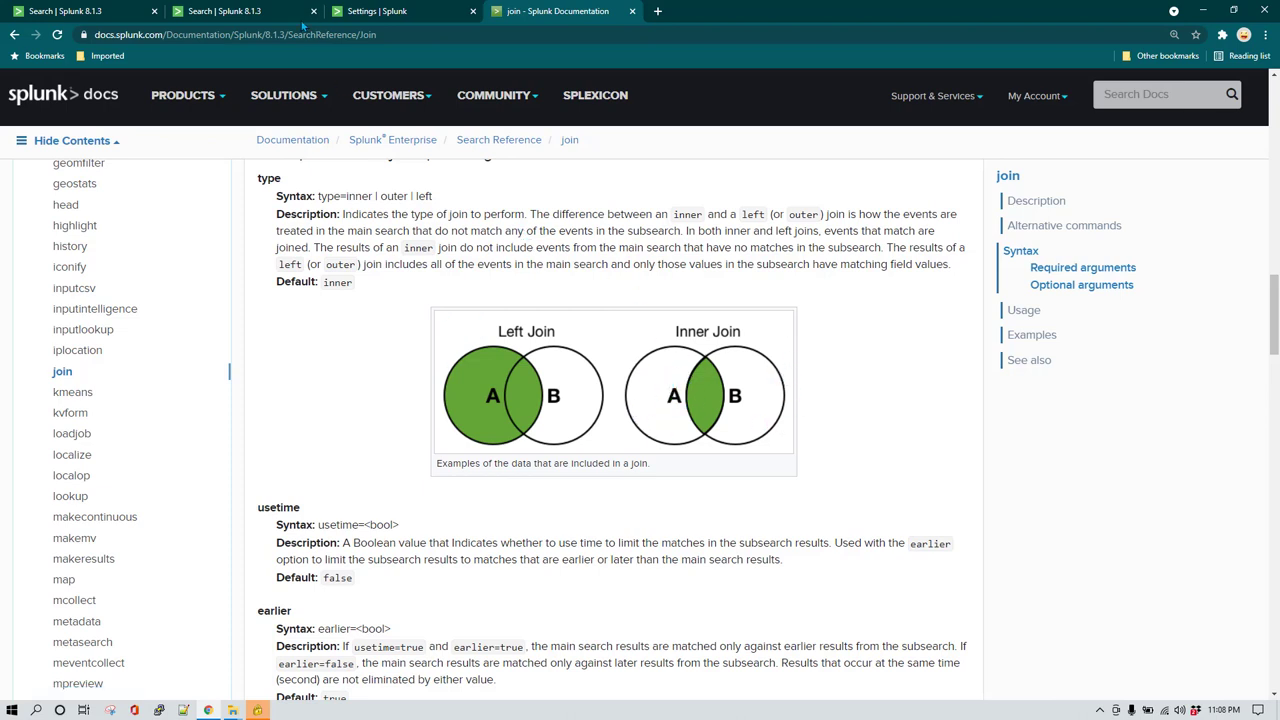
pyautogui.click(268, 10)
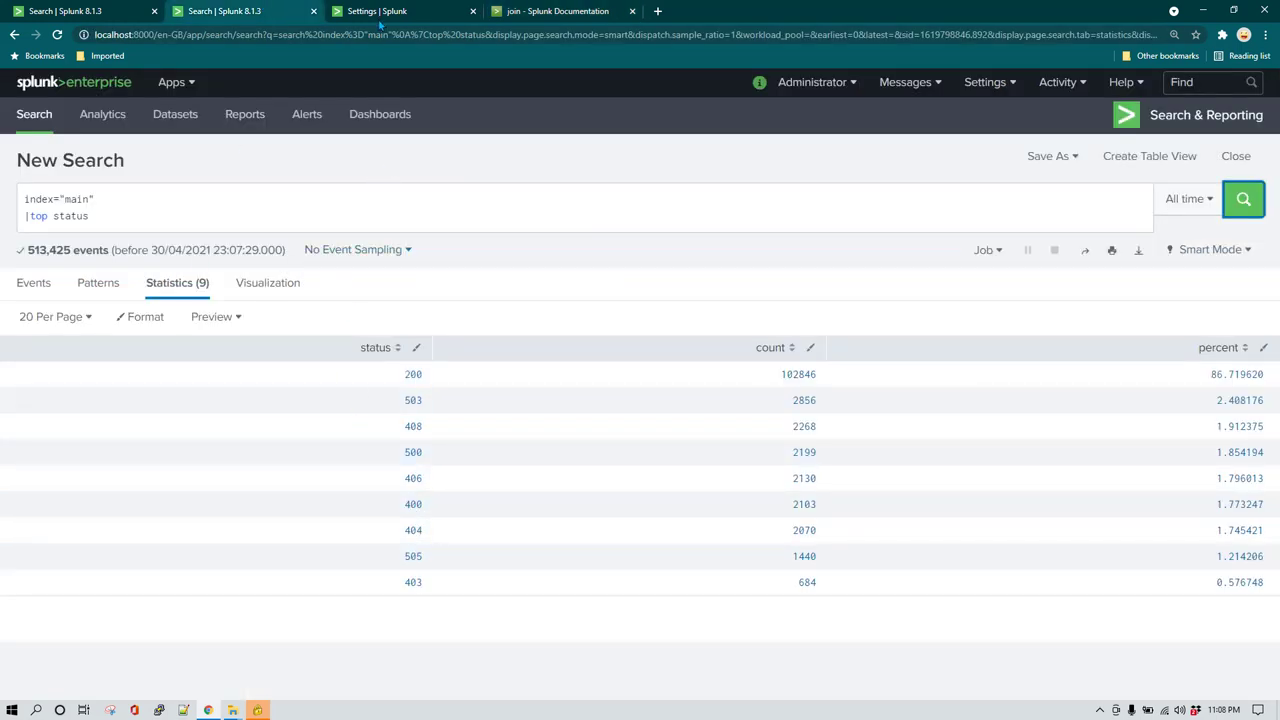
pyautogui.click(87, 10)
pyautogui.moveTo(277, 251); pyautogui.dragTo(25, 250)
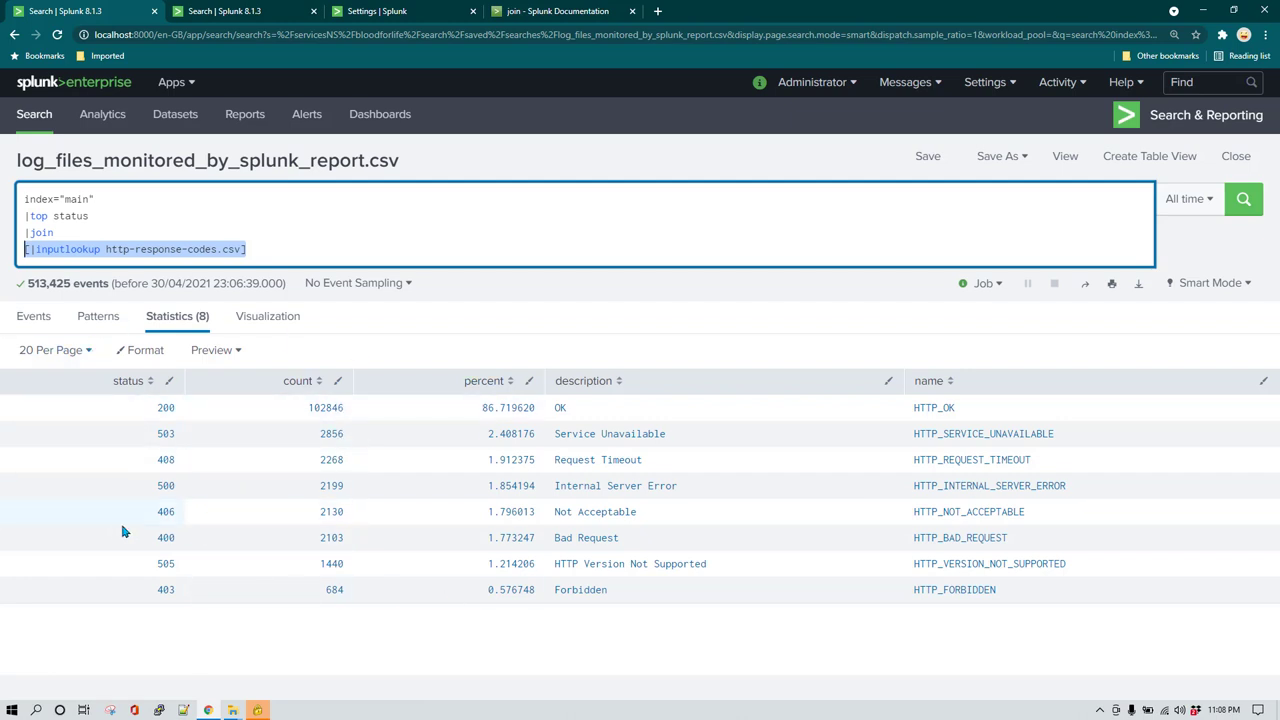
# Check the left join diagram in the documentation, then add type=left to the |join line and run the search.
pyautogui.click(280, 251)
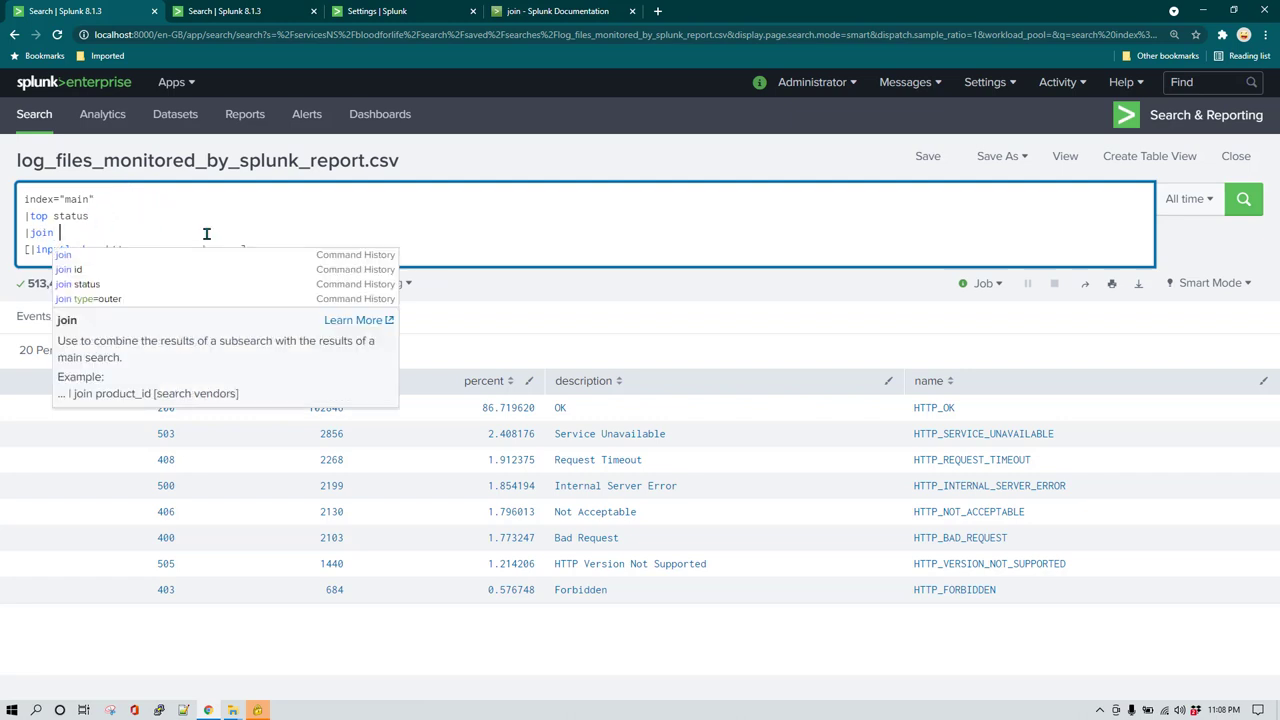
pyautogui.click(565, 9)
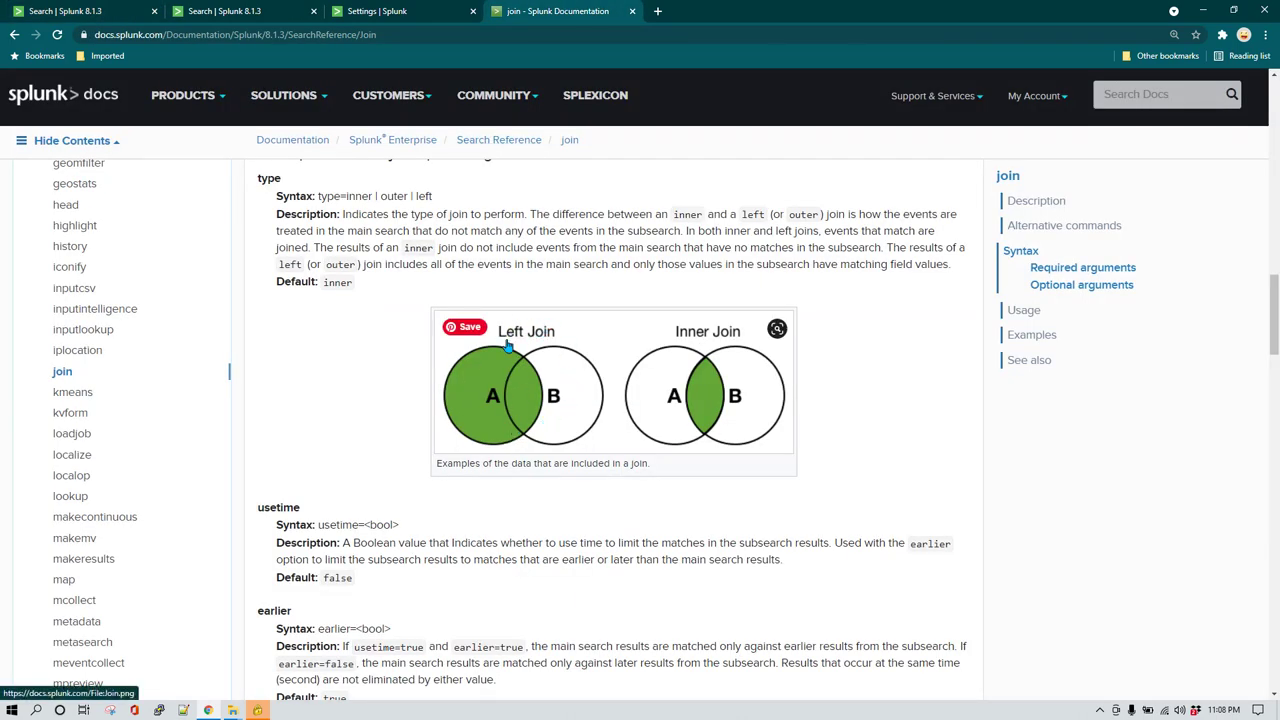
pyautogui.hotkey('ctrl', '1')
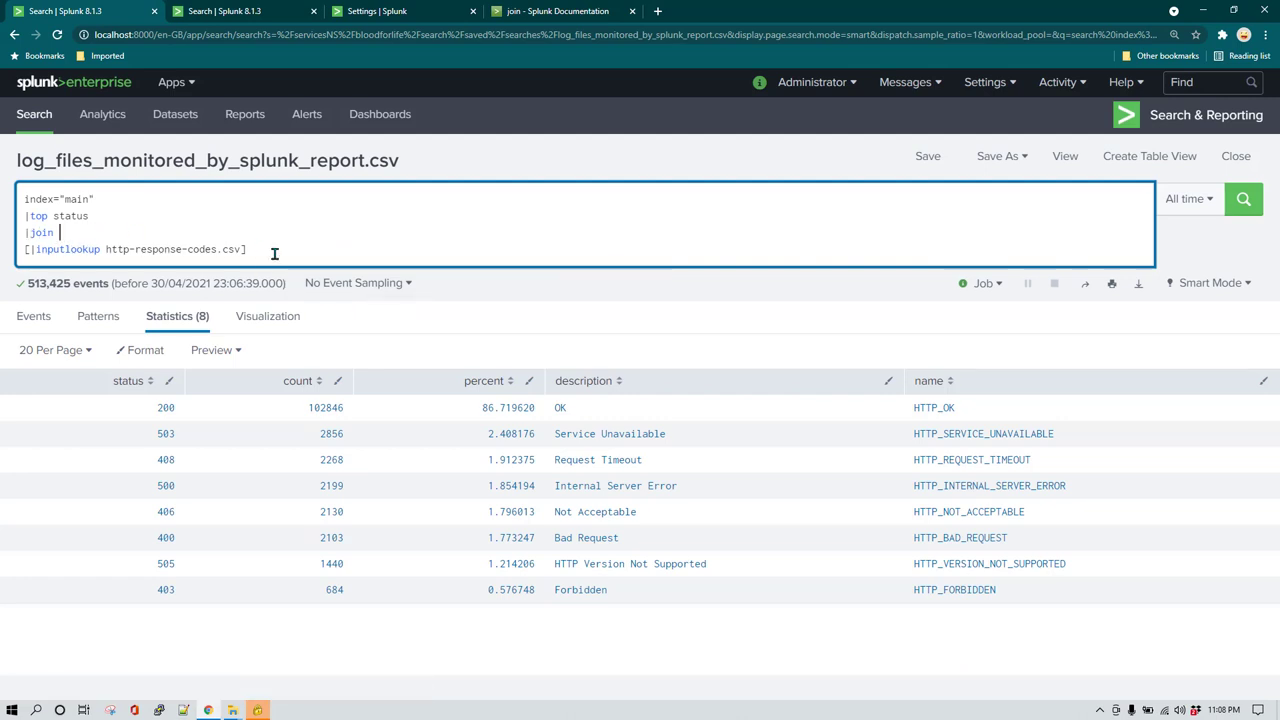
pyautogui.write('ype=')
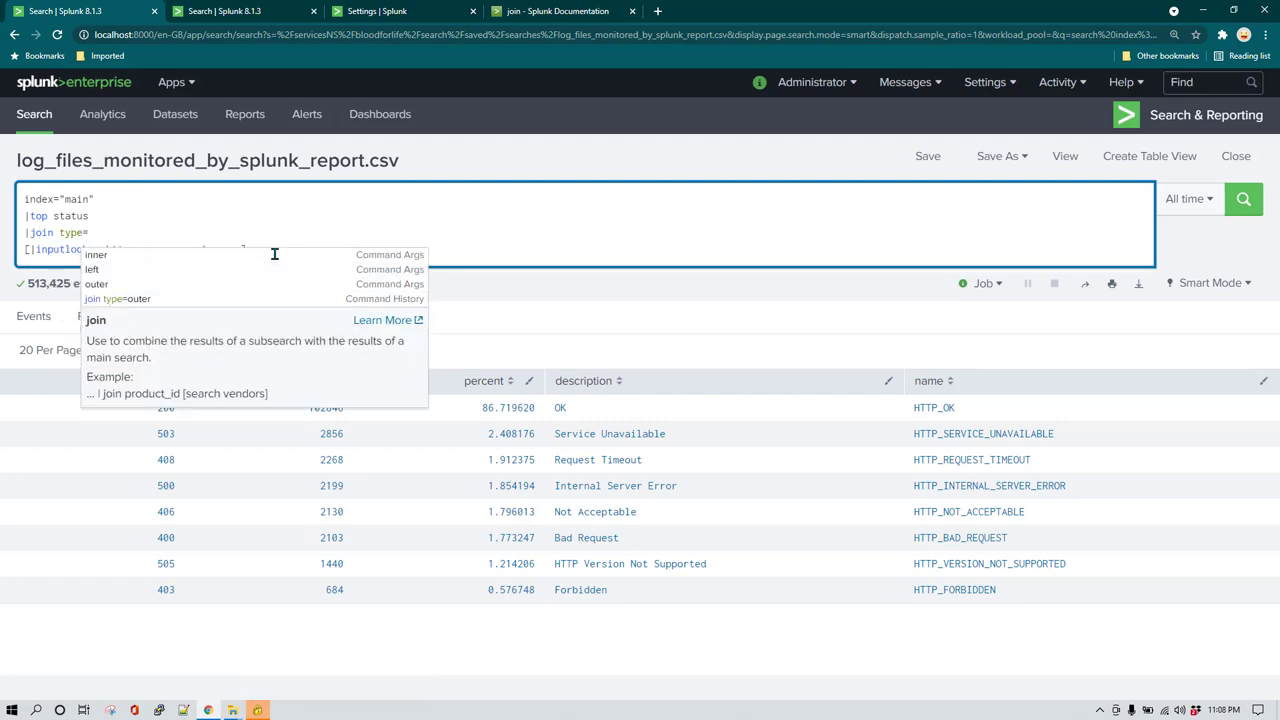
pyautogui.write('left')
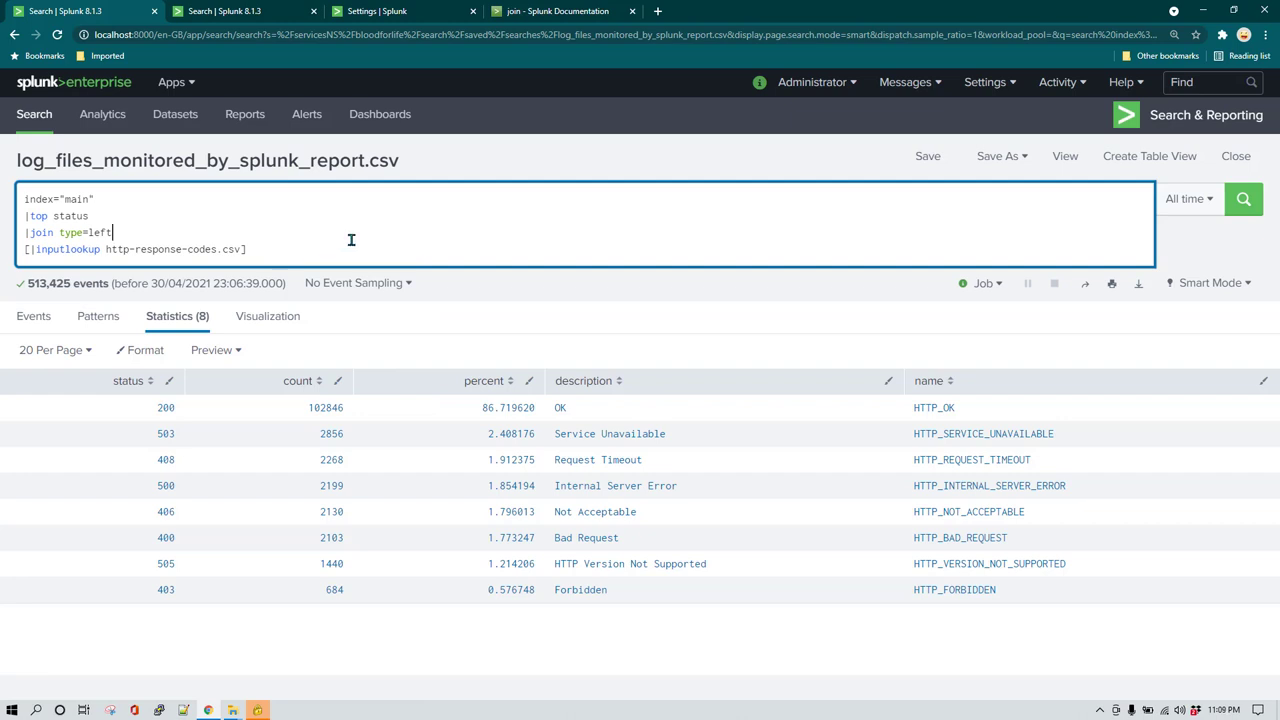
pyautogui.click(1243, 199)
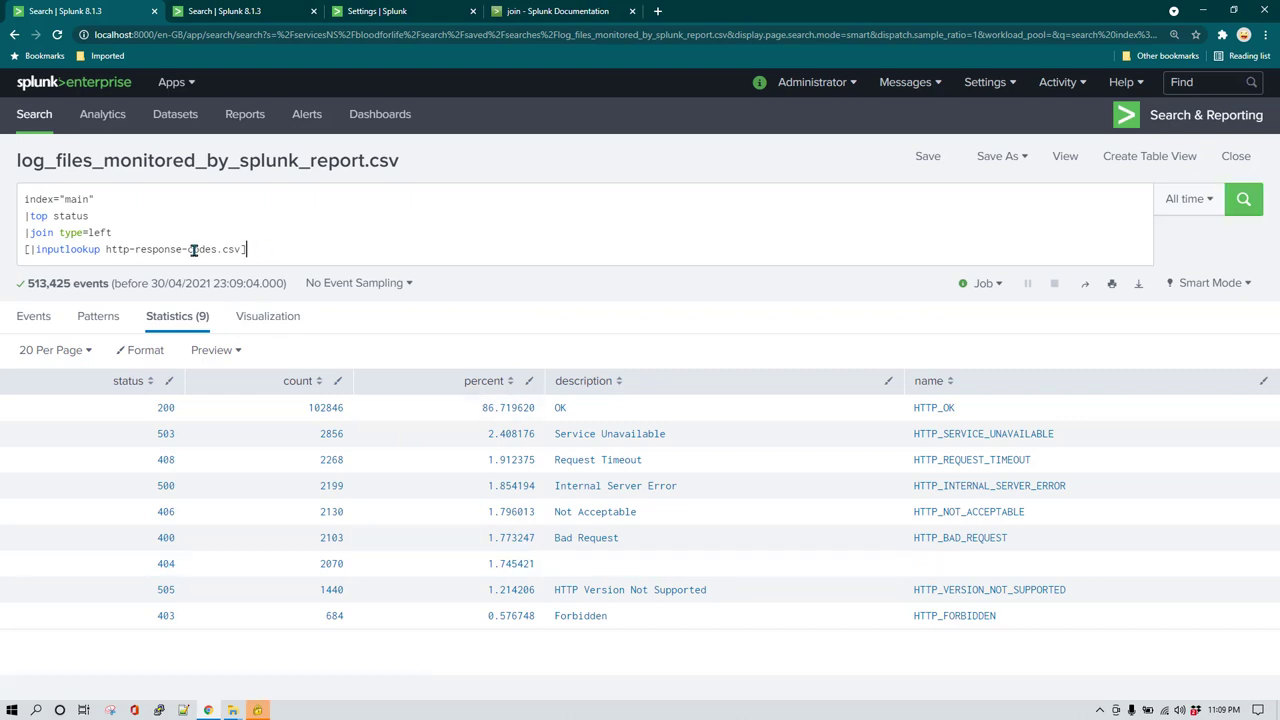
# Run |inputlookup http-response-codes.csv as a separate search in a new tab and check both result pages for status 404.
pyautogui.moveTo(249, 250); pyautogui.dragTo(10, 257)
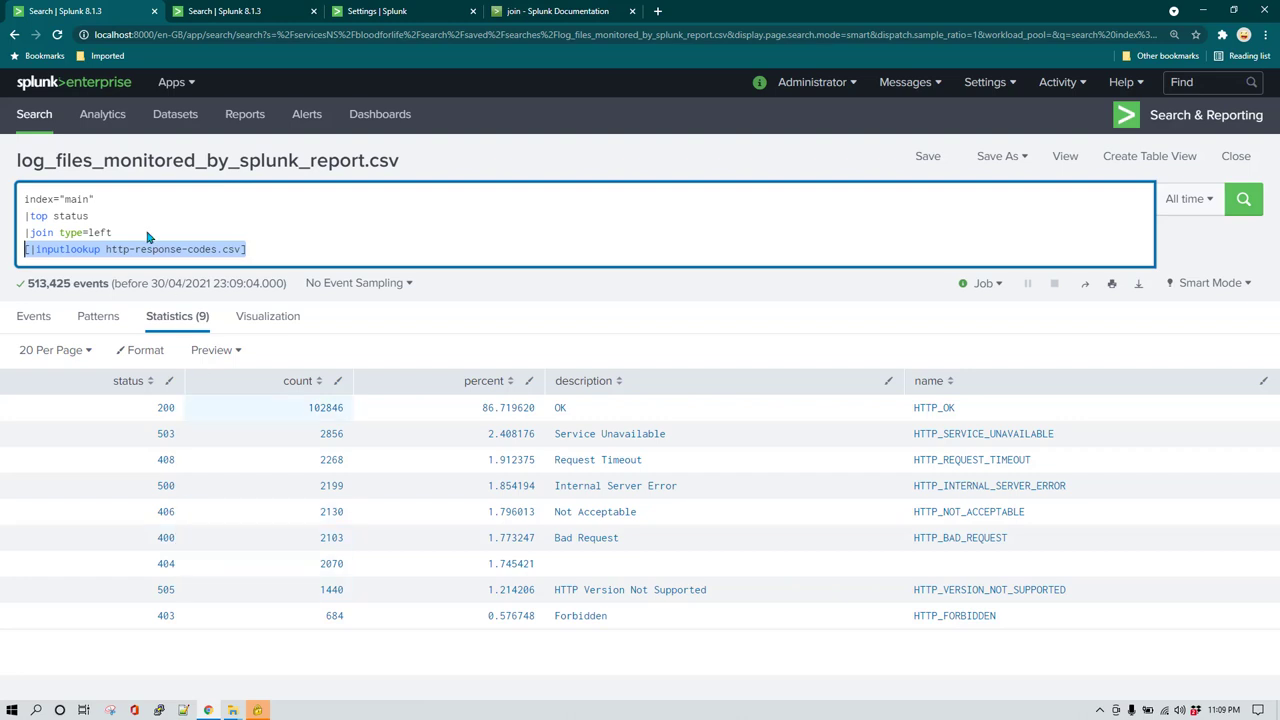
pyautogui.keyDown('ctrl'); pyautogui.keyDown('shift'); pyautogui.click(34, 118); pyautogui.keyUp('shift'); pyautogui.keyUp('ctrl')
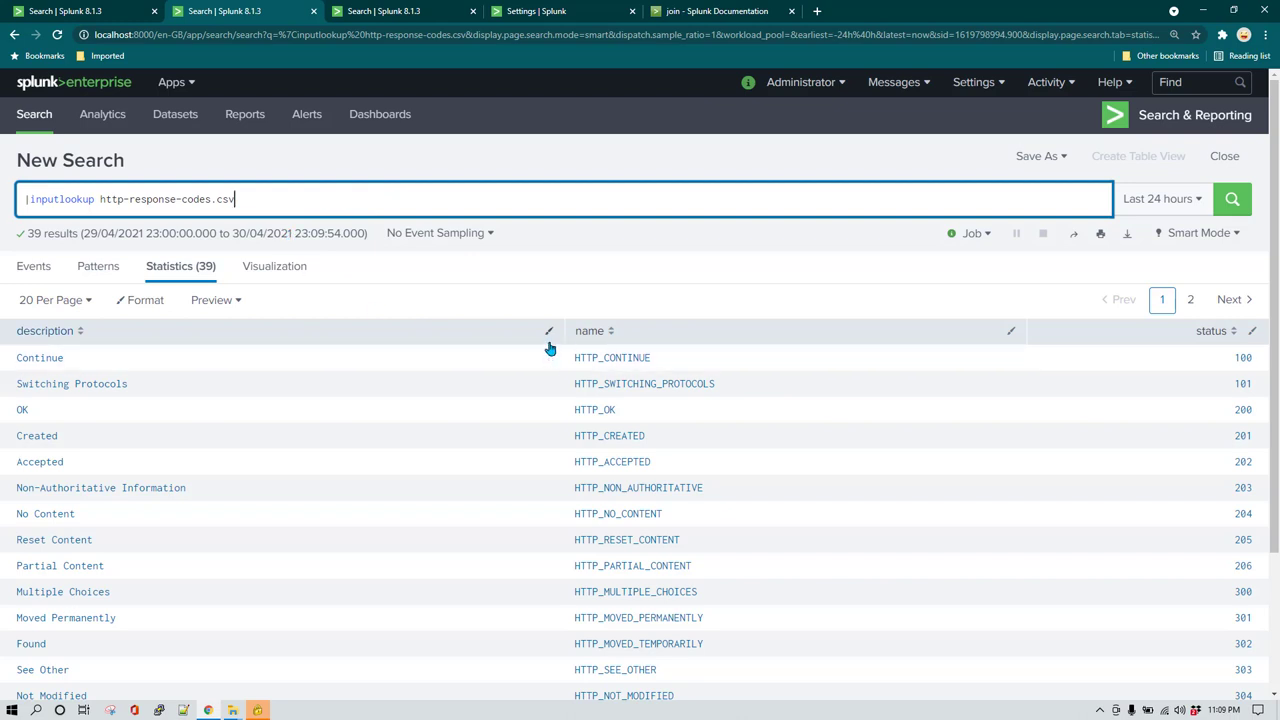
pyautogui.scroll(-3, 1037, 429)
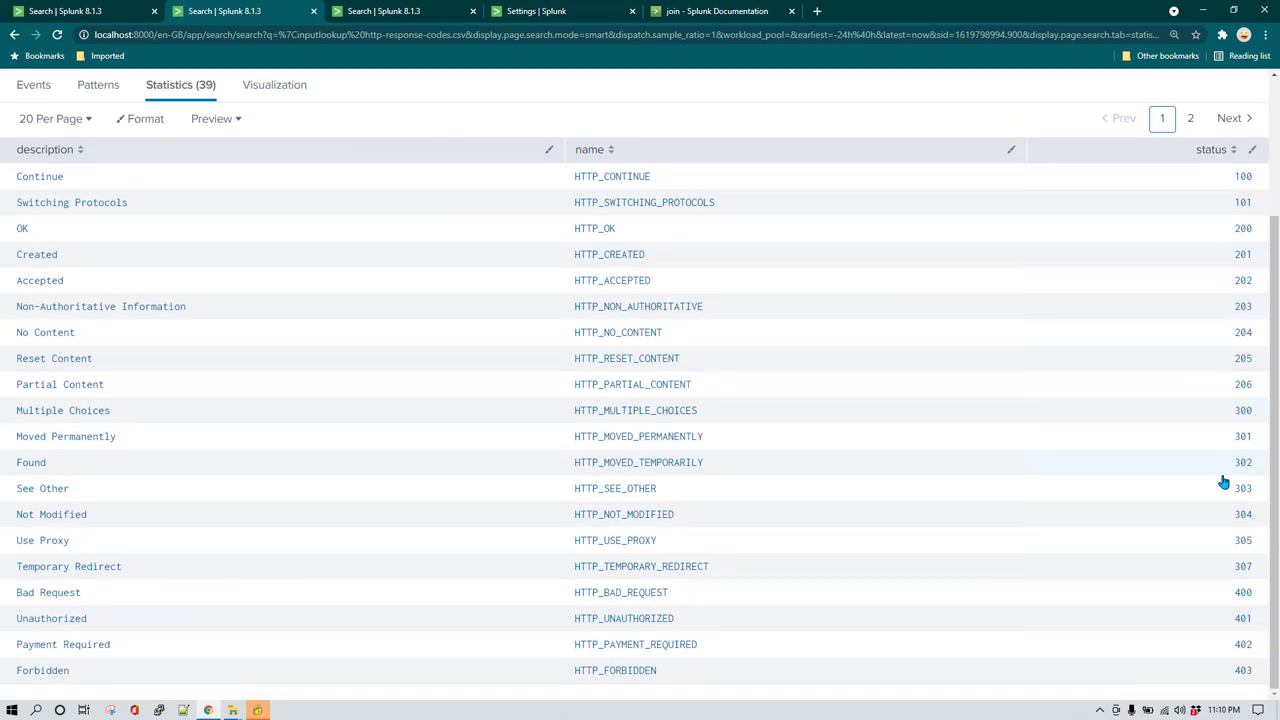
pyautogui.scroll(3, 1203, 487)
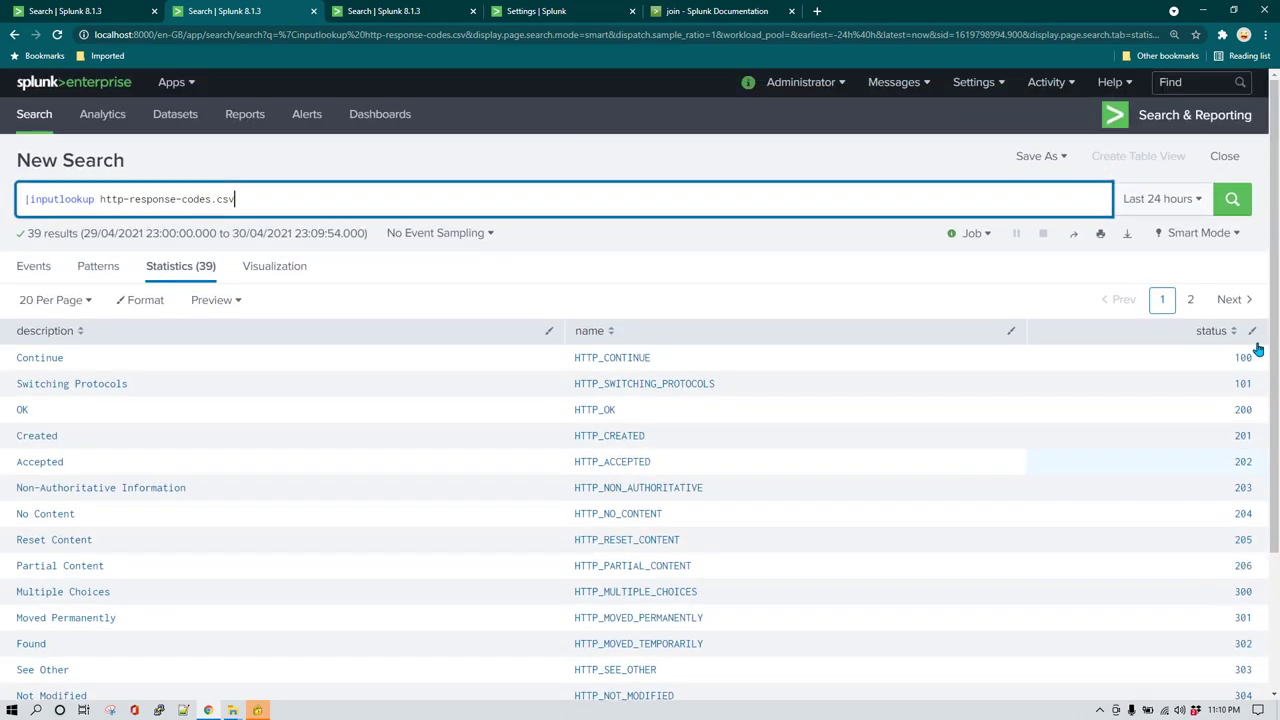
pyautogui.click(1229, 299)
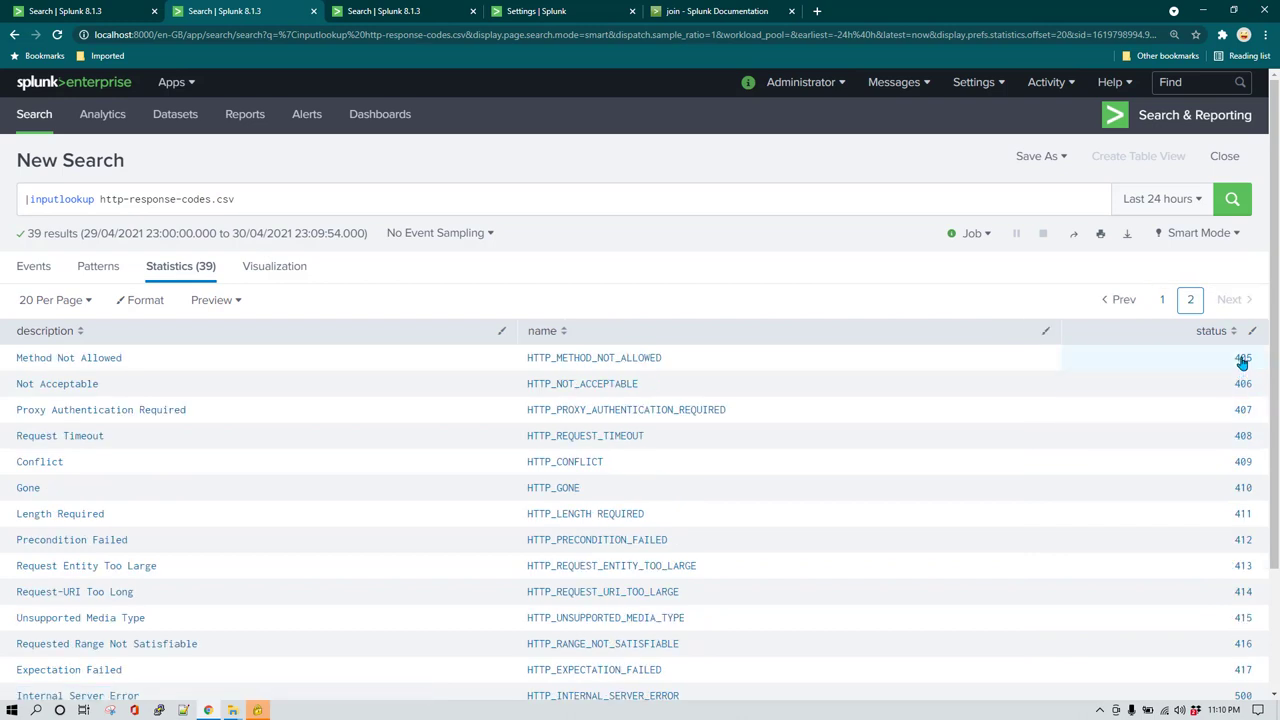
pyautogui.scroll(-2, 1246, 391)
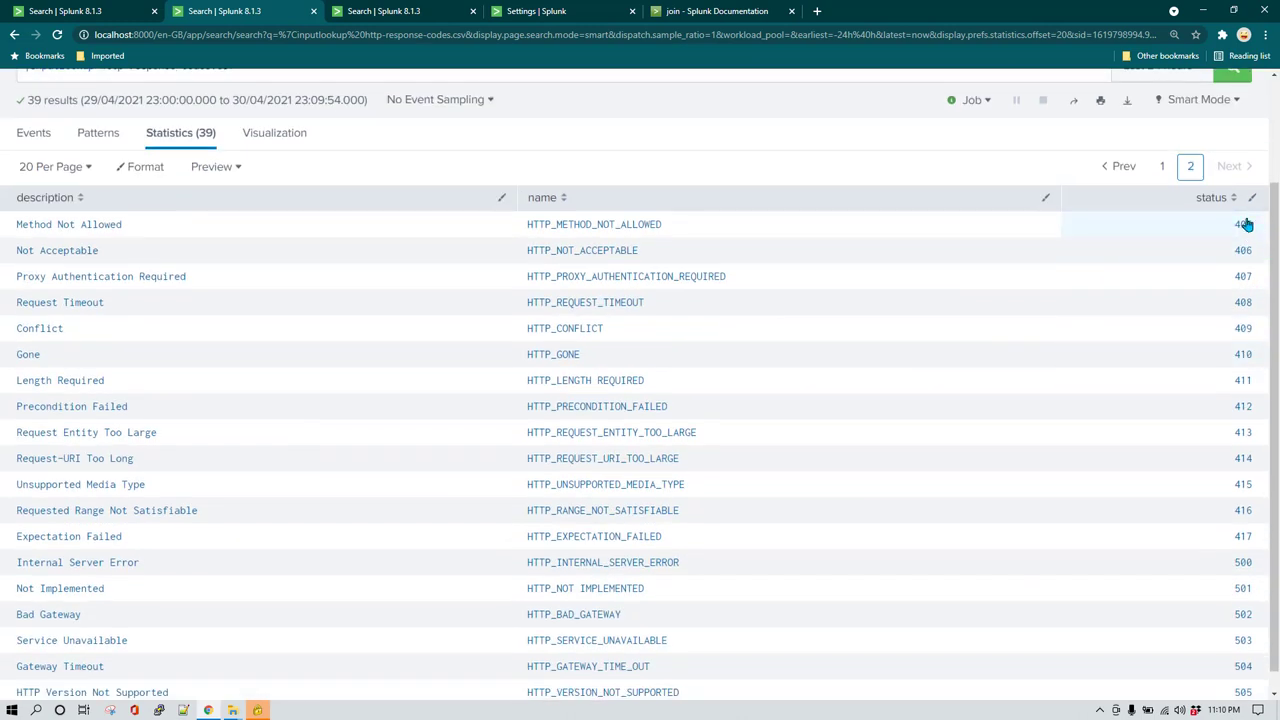
pyautogui.scroll(2, 1137, 485)
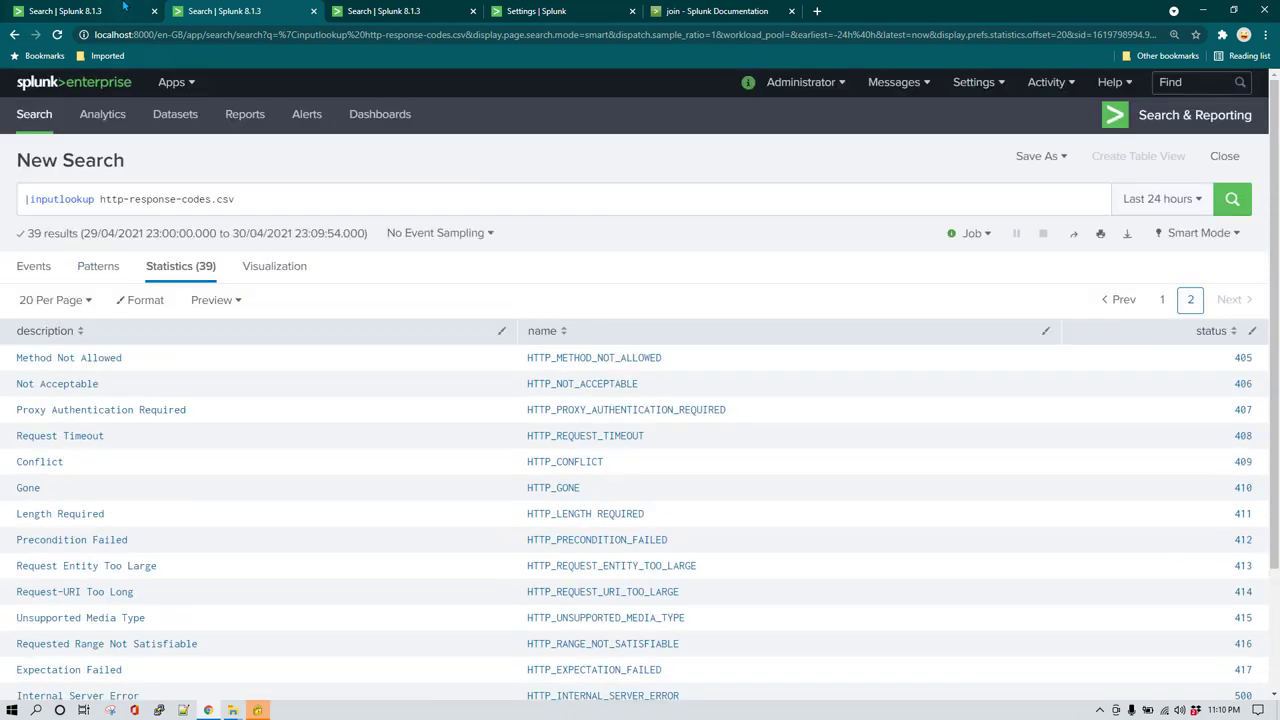
# Check the join type options in the documentation, then change the join to type=outer and run the search.
pyautogui.click(124, 8)
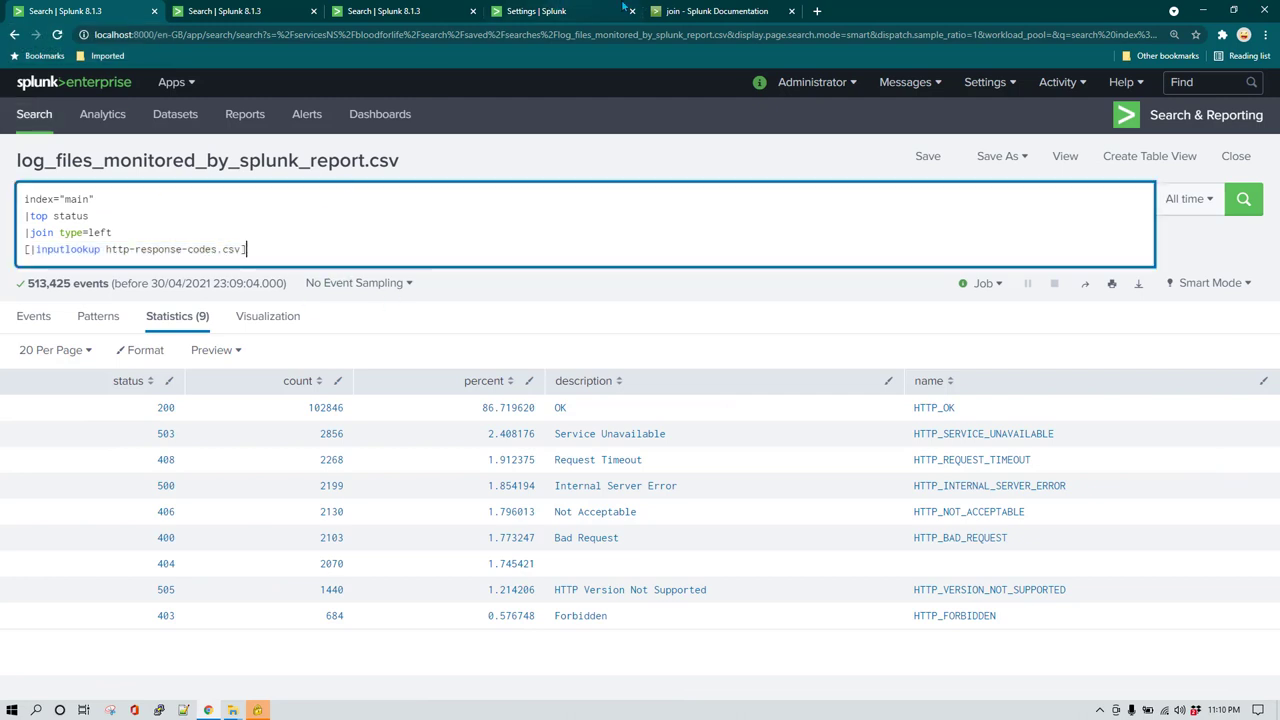
pyautogui.click(700, 10)
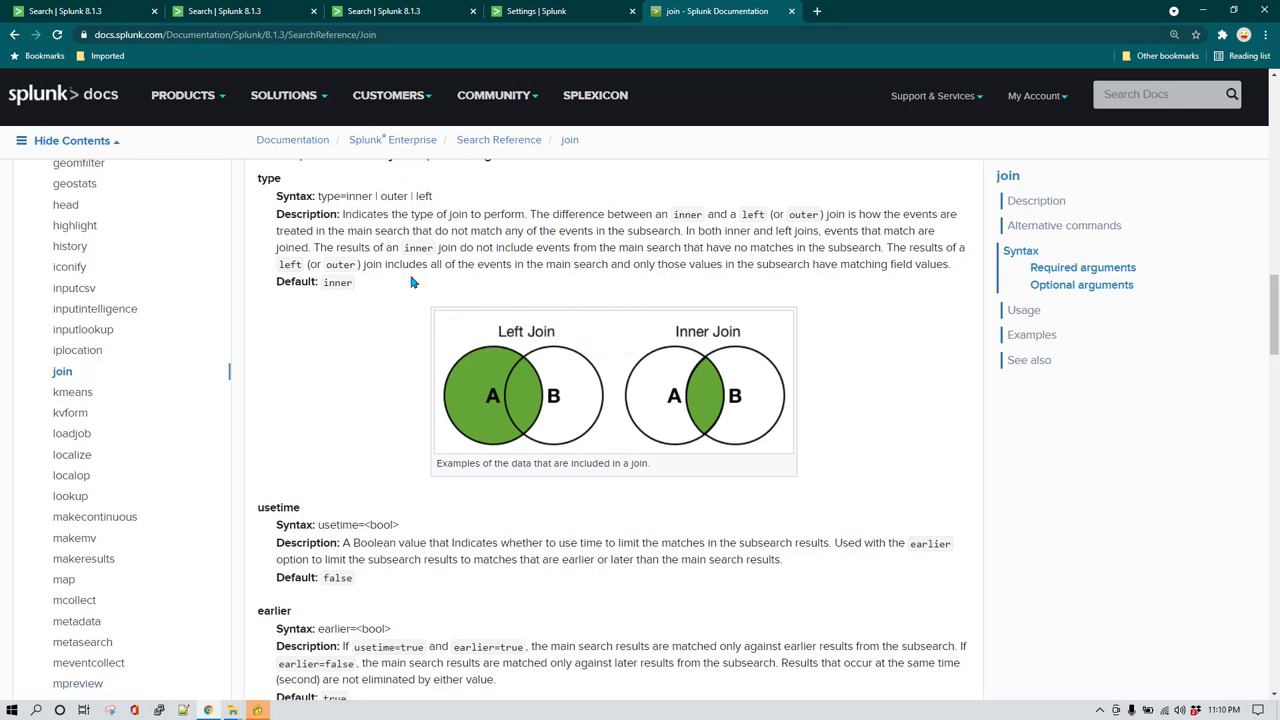
pyautogui.click(110, 10)
pyautogui.doubleClick(101, 231)
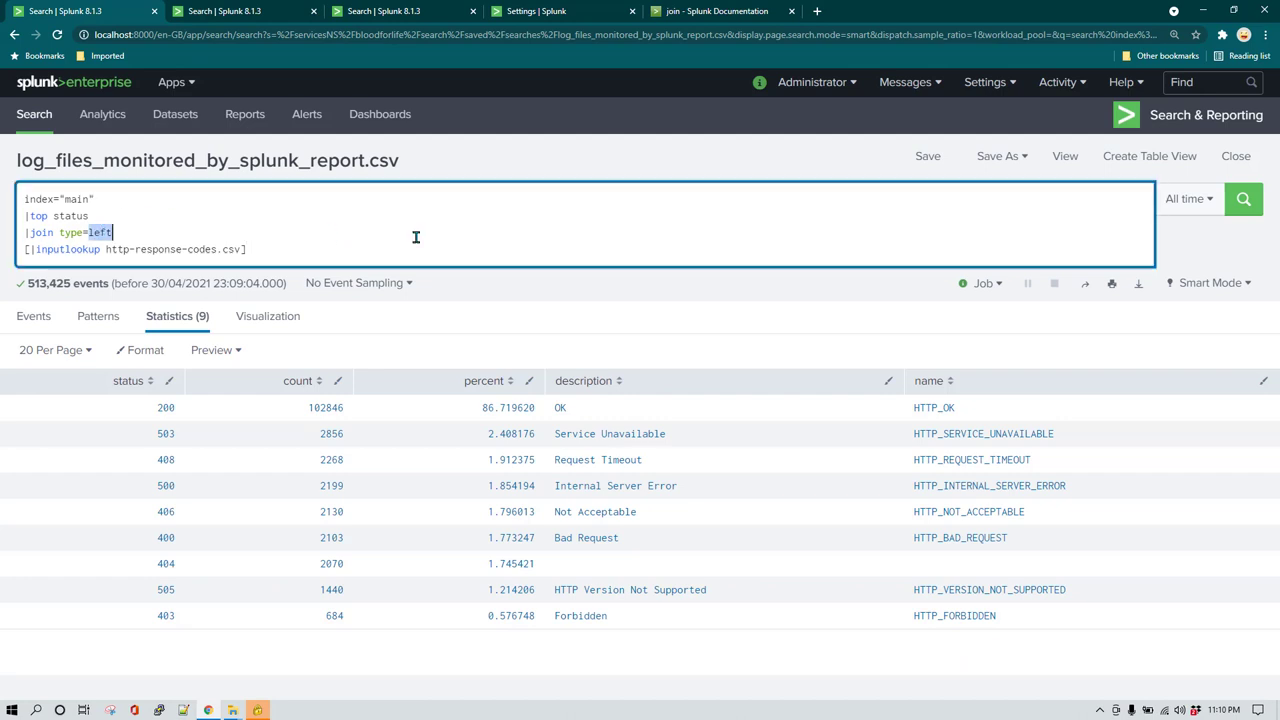
pyautogui.write('outer')
pyautogui.press('Return')
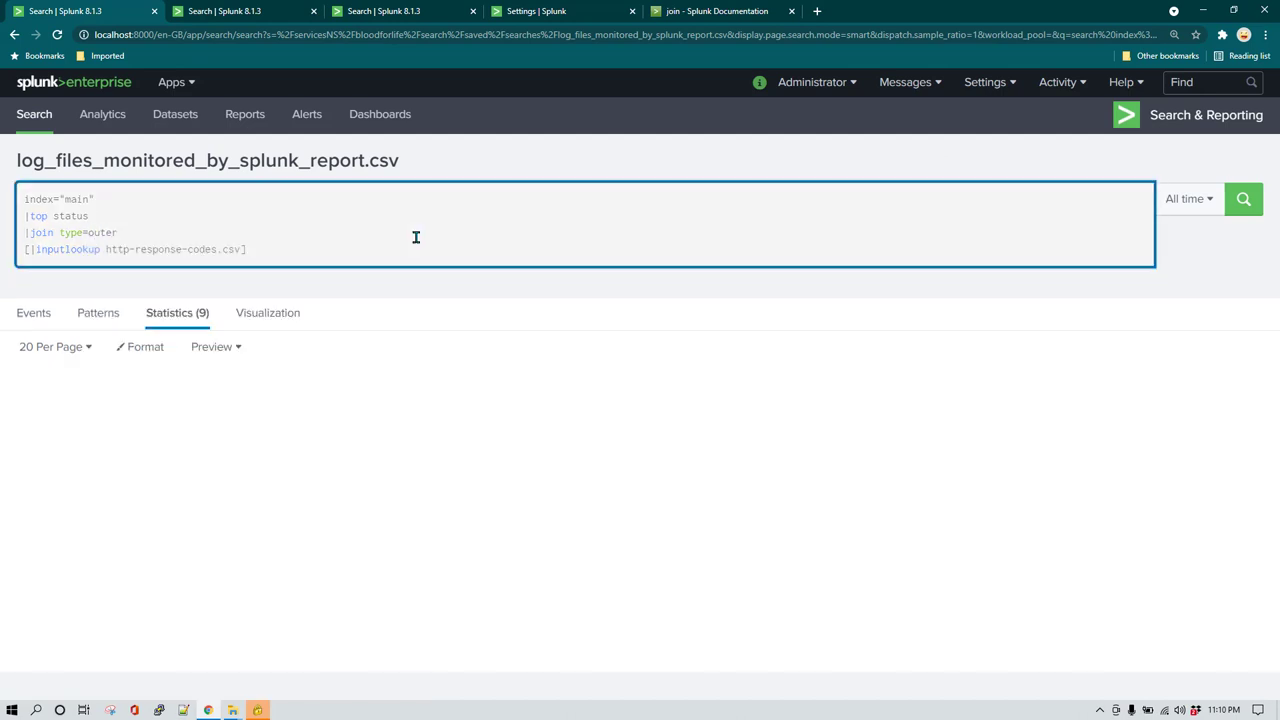